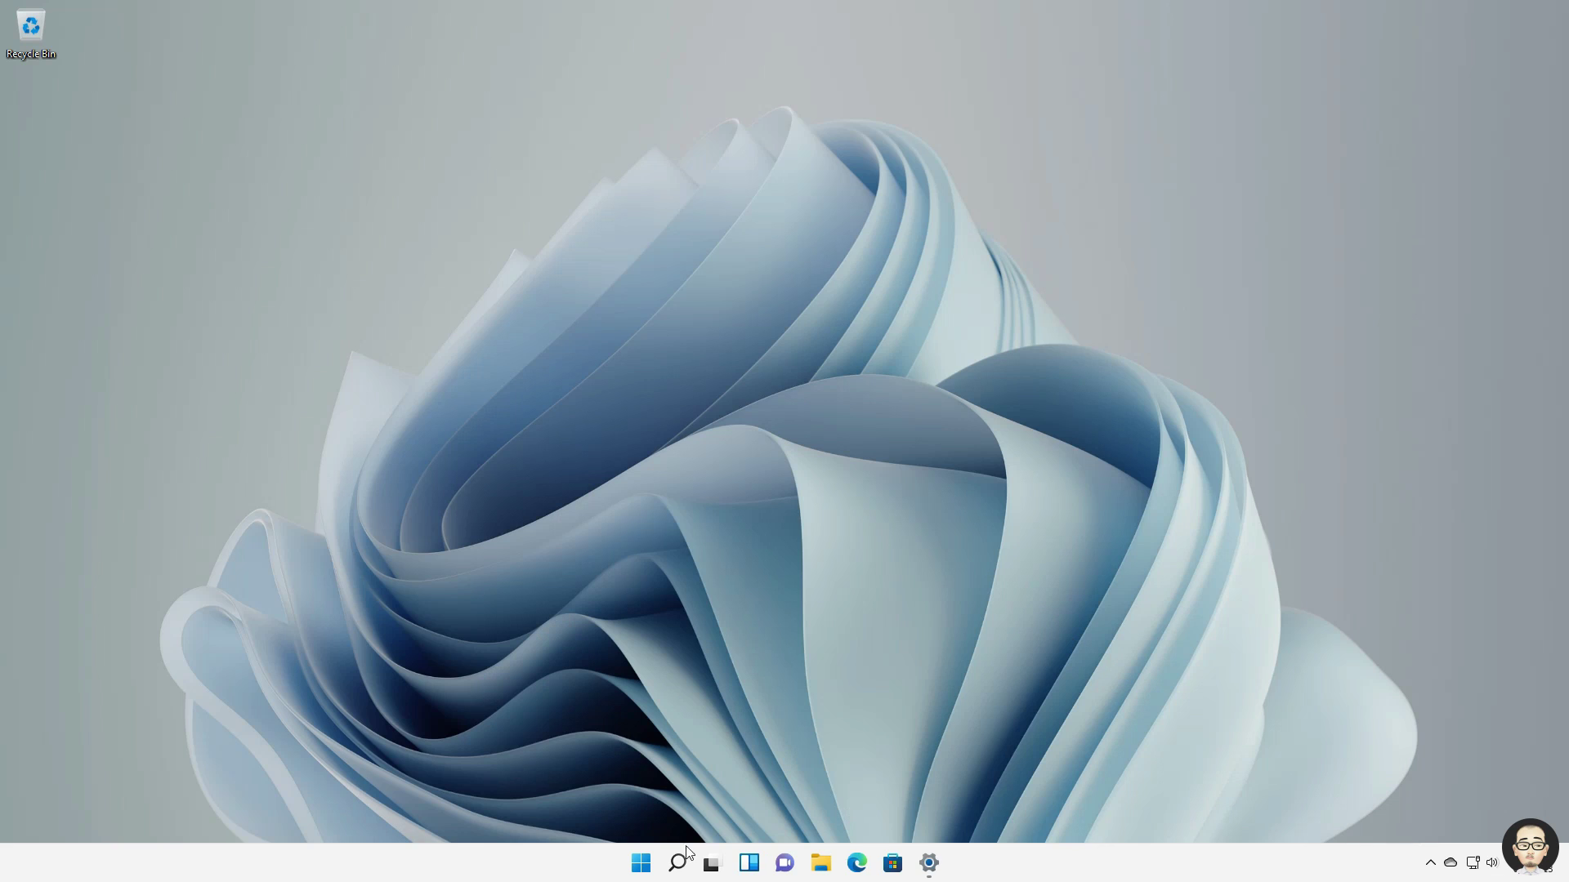
- Open Services from search and bring up the Windows Update service's context menu
left_click(678, 863)
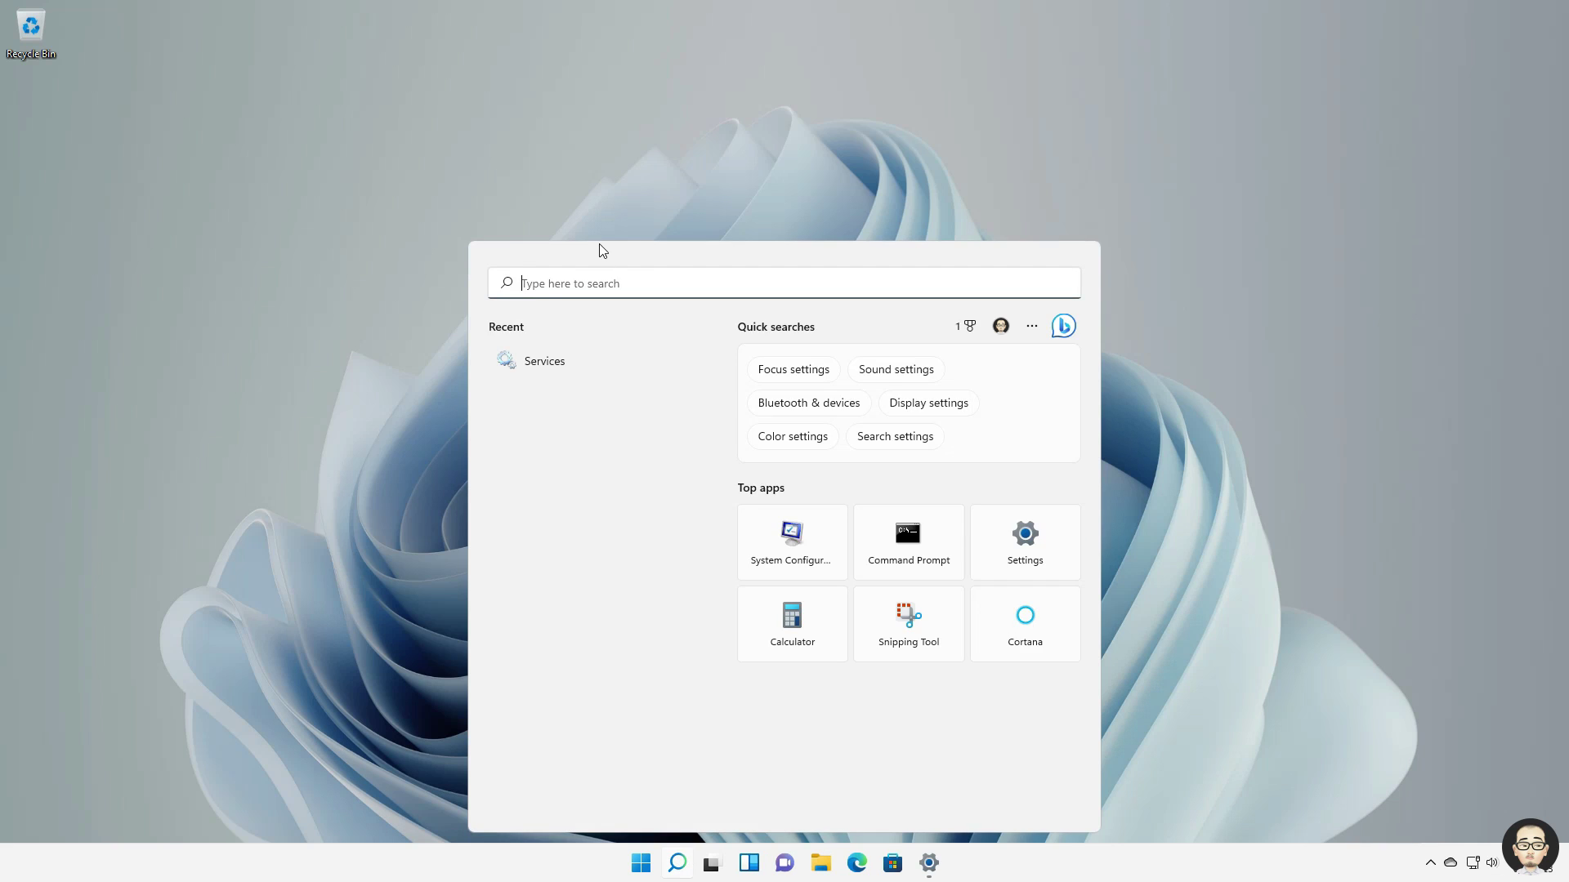
type("services")
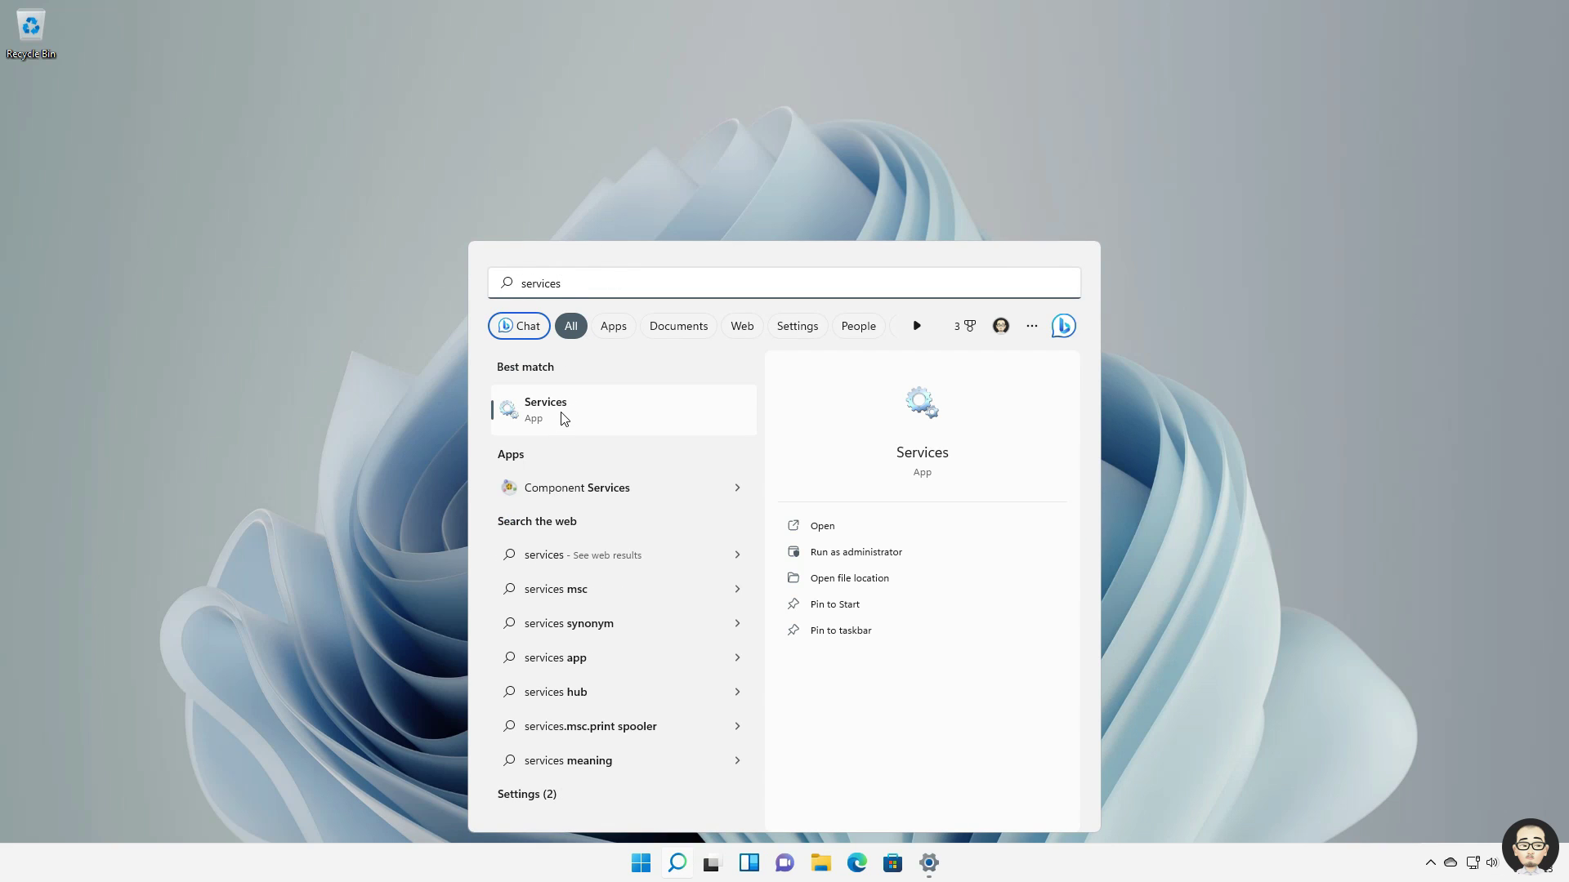
left_click(561, 412)
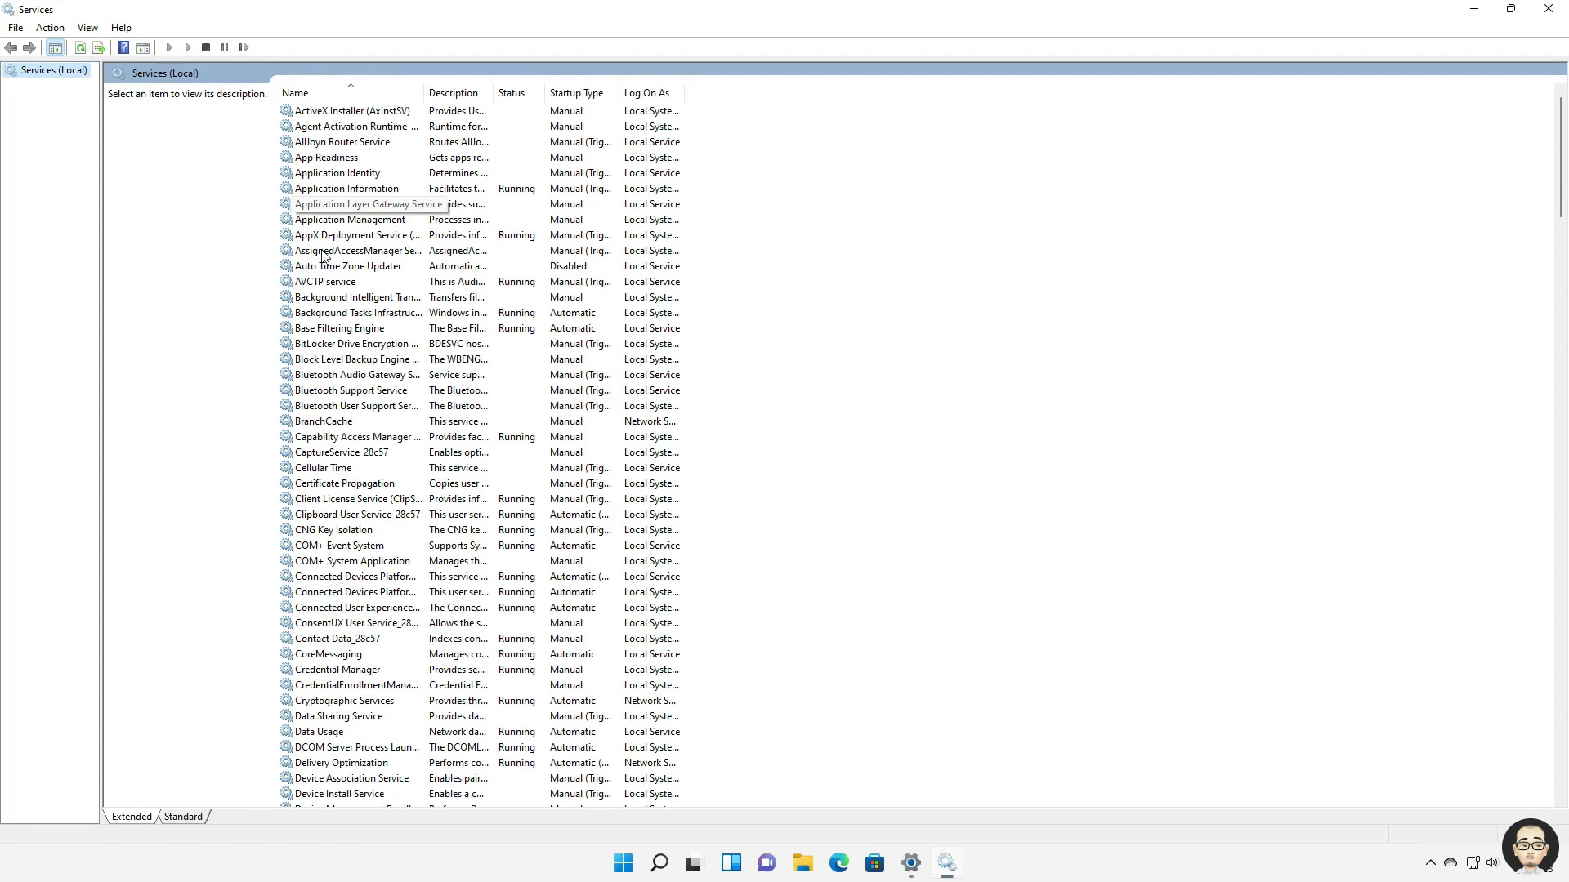
left_click(337, 437)
key("w")
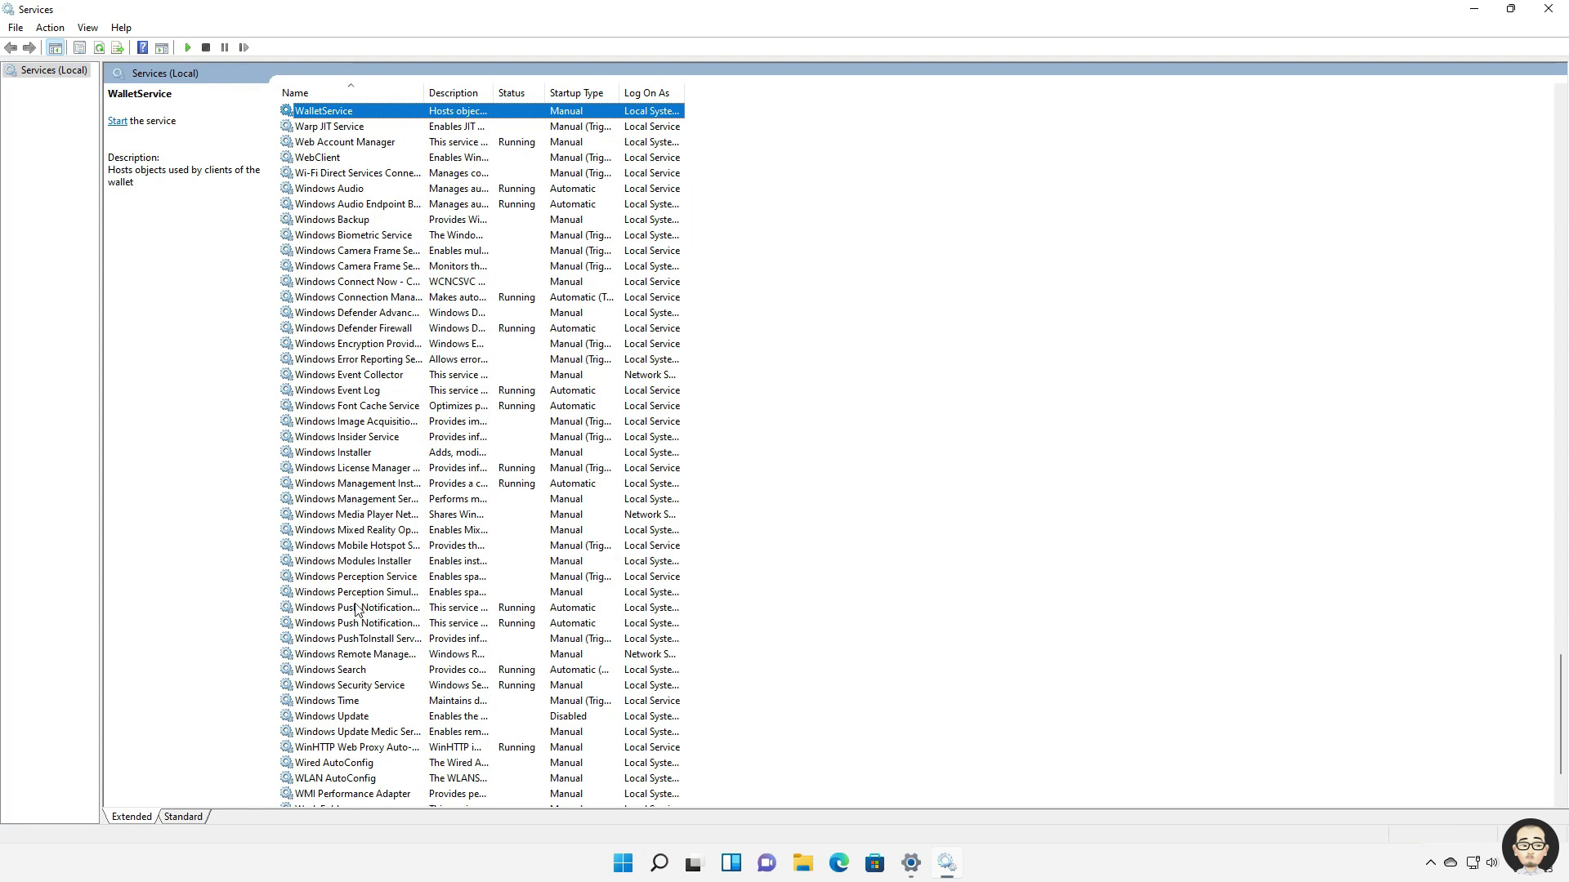
left_click(341, 717)
right_click(340, 720)
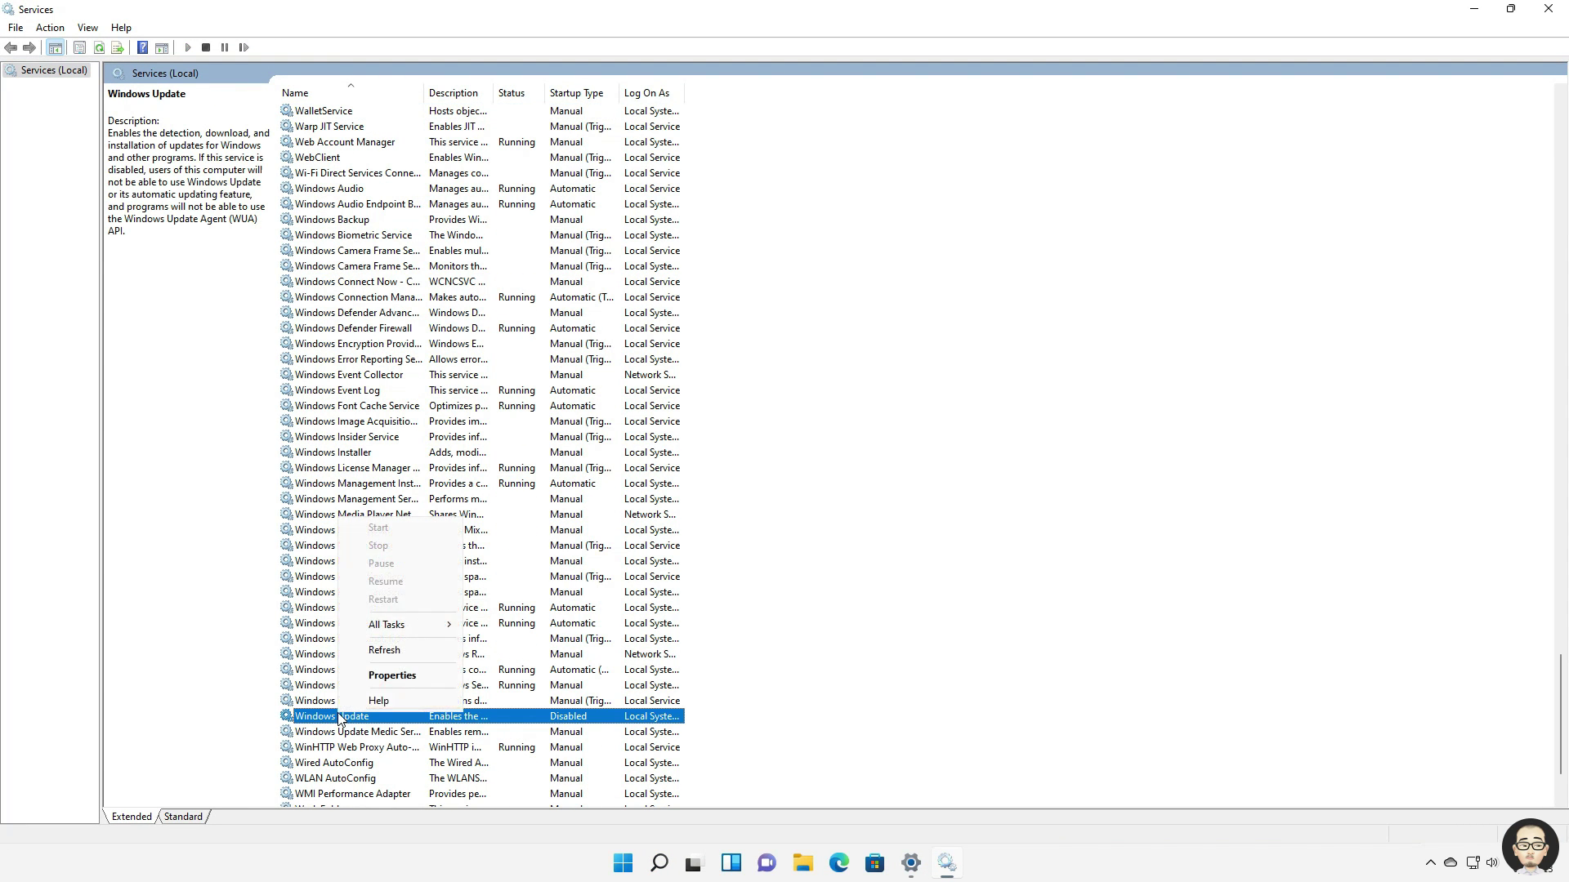
- Set Windows Update's startup type to Automatic, apply it, start the service and close Properties
left_click(386, 675)
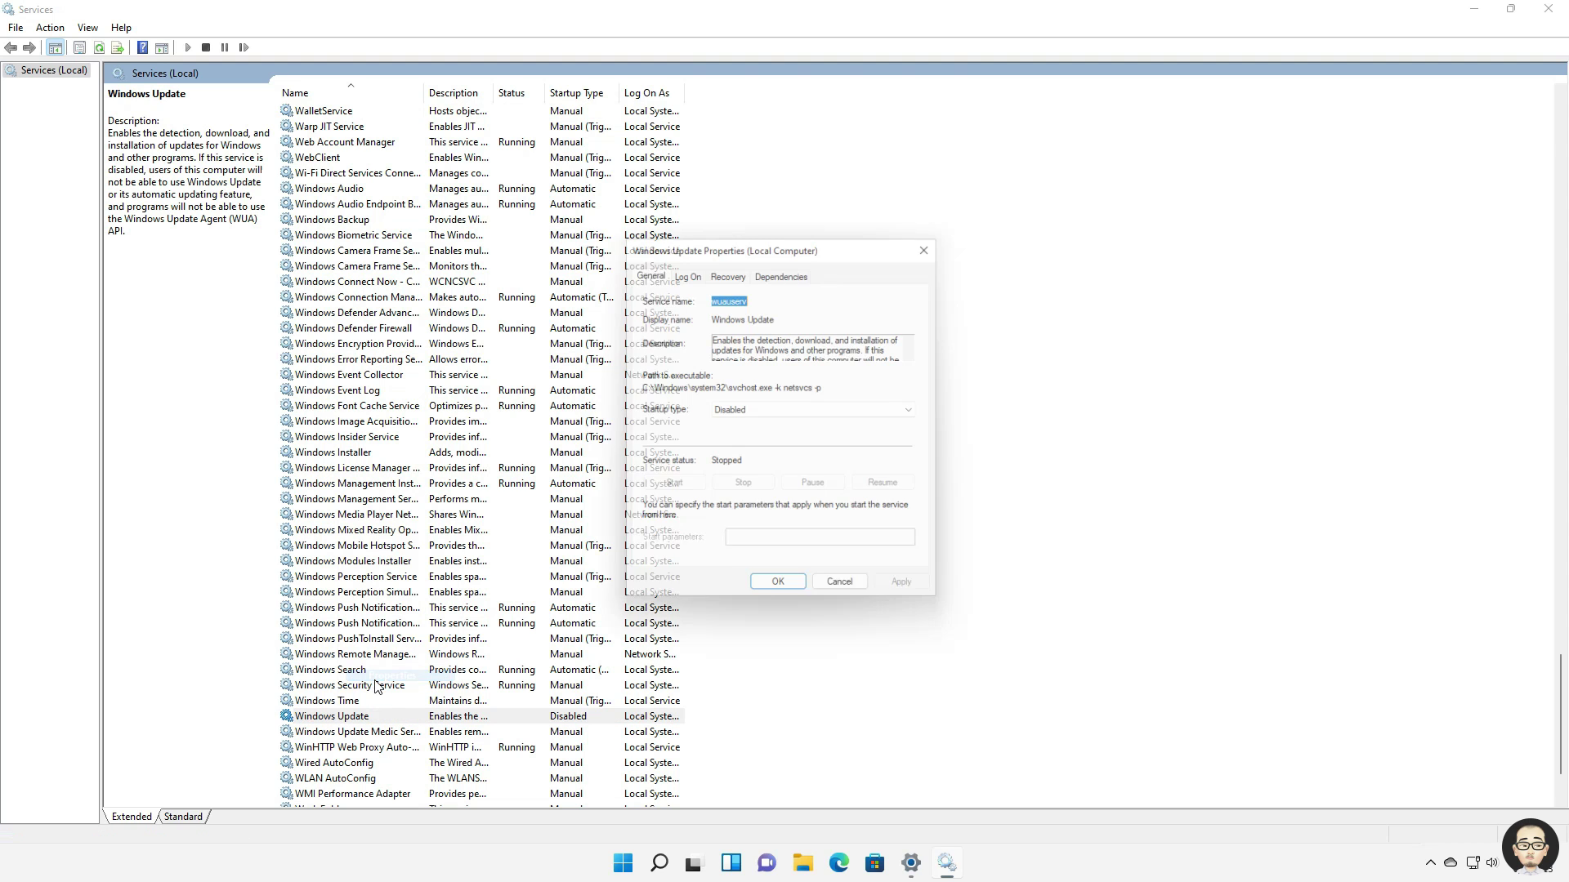
left_click(799, 413)
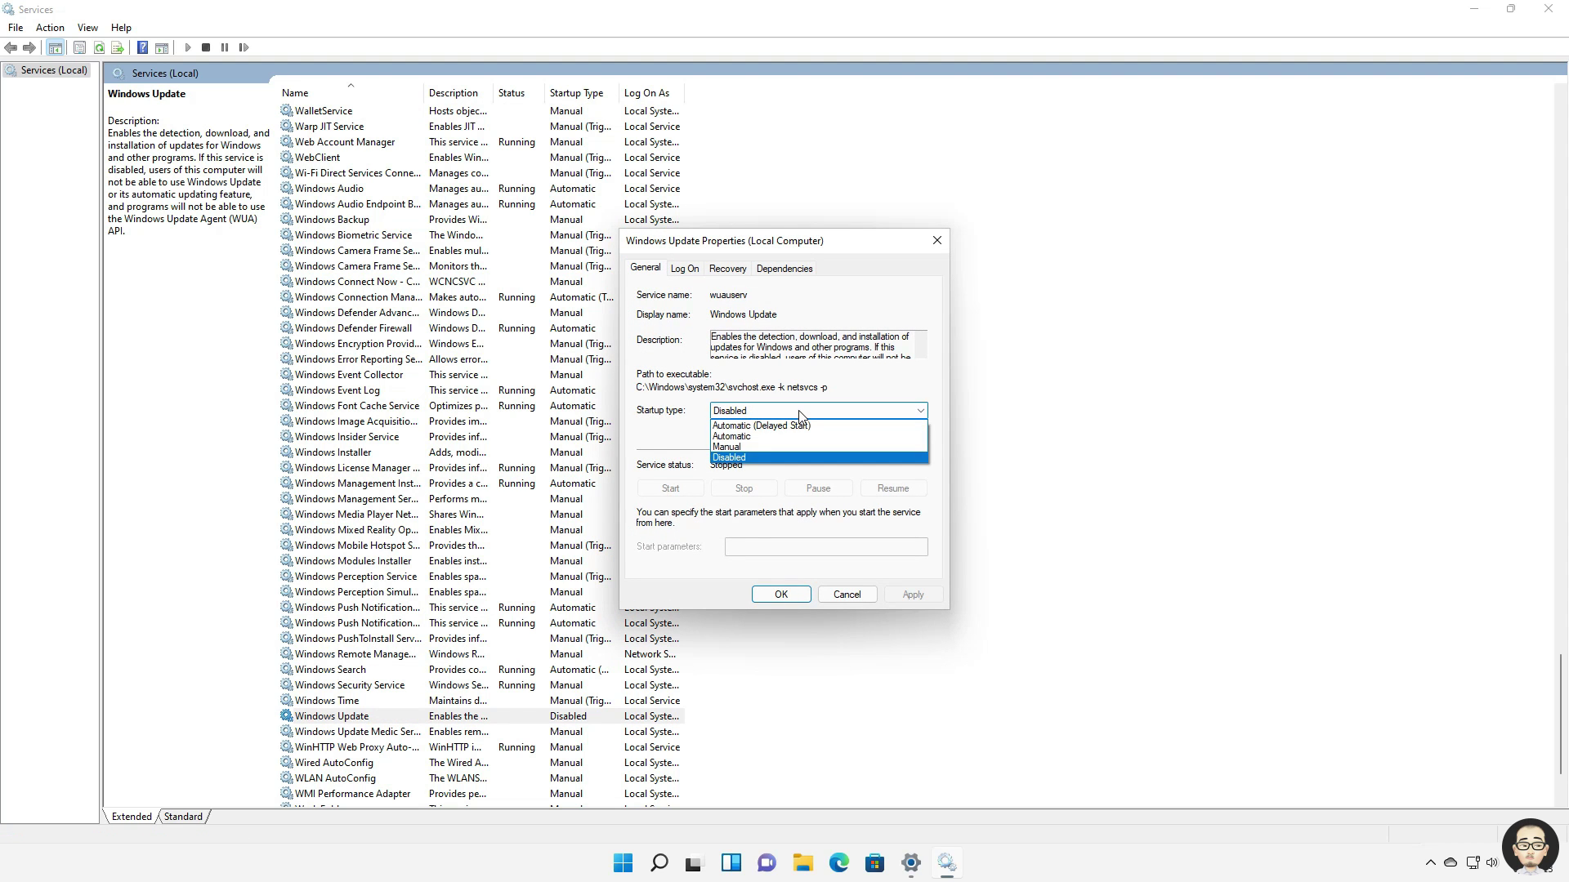
left_click(784, 457)
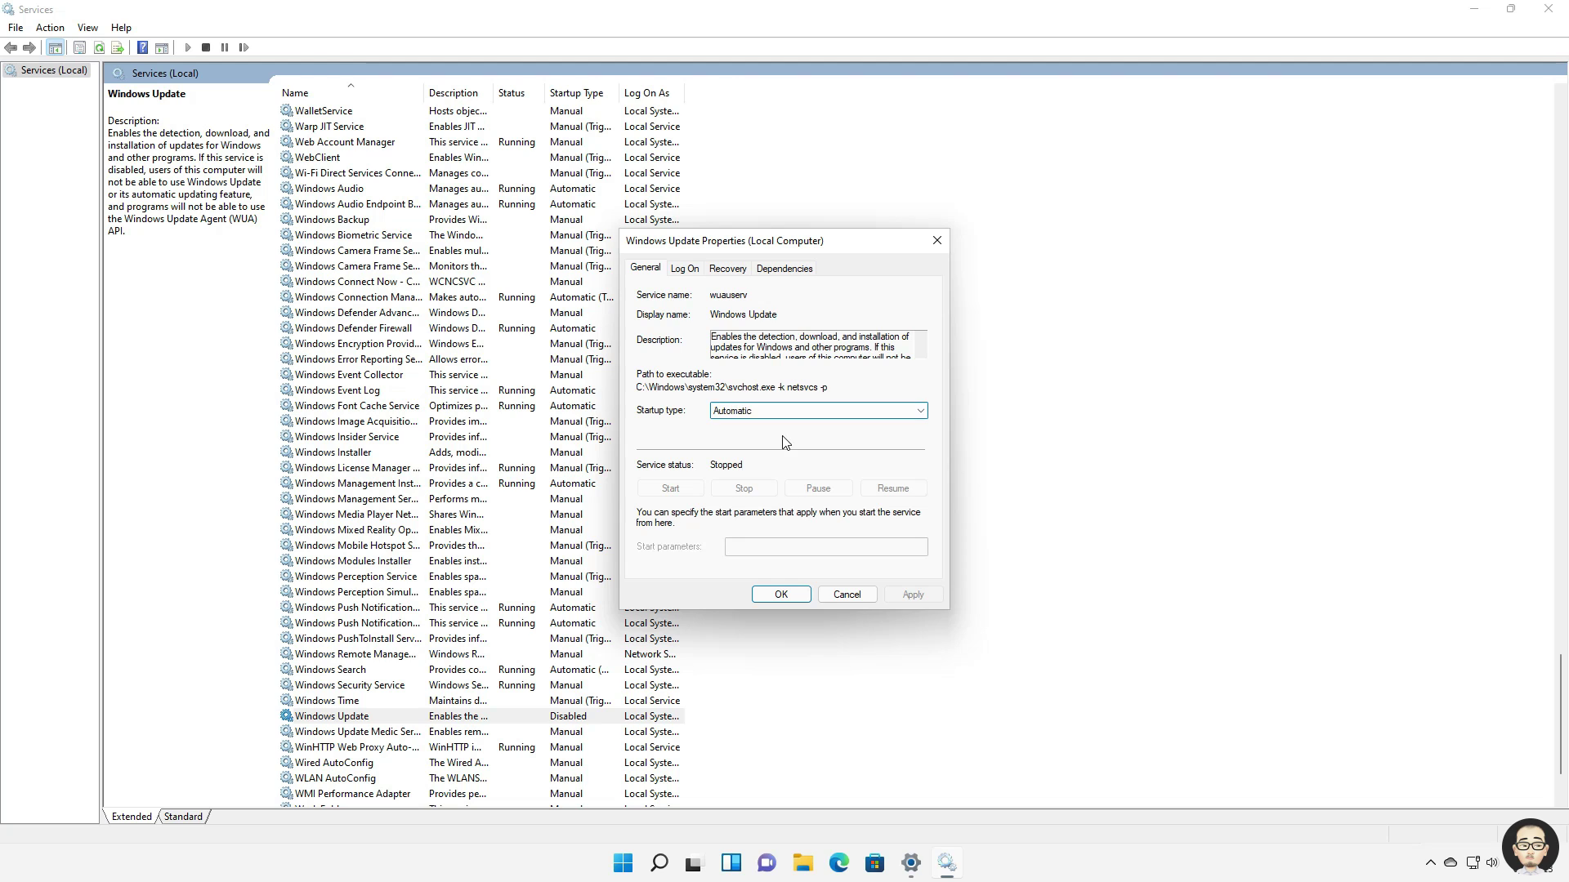
left_click(904, 593)
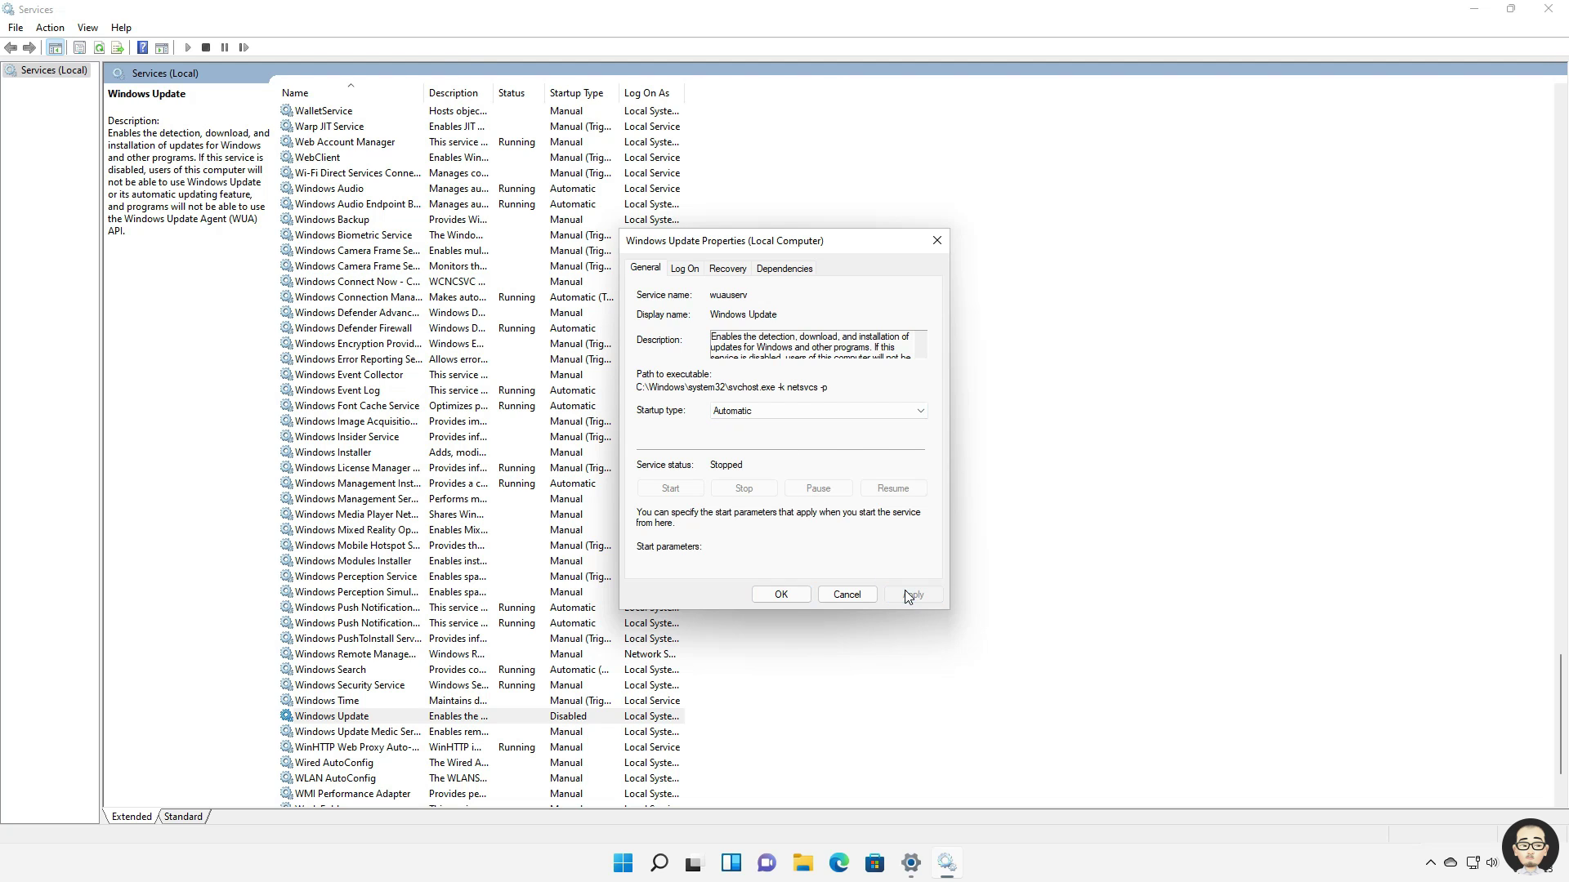
left_click(669, 488)
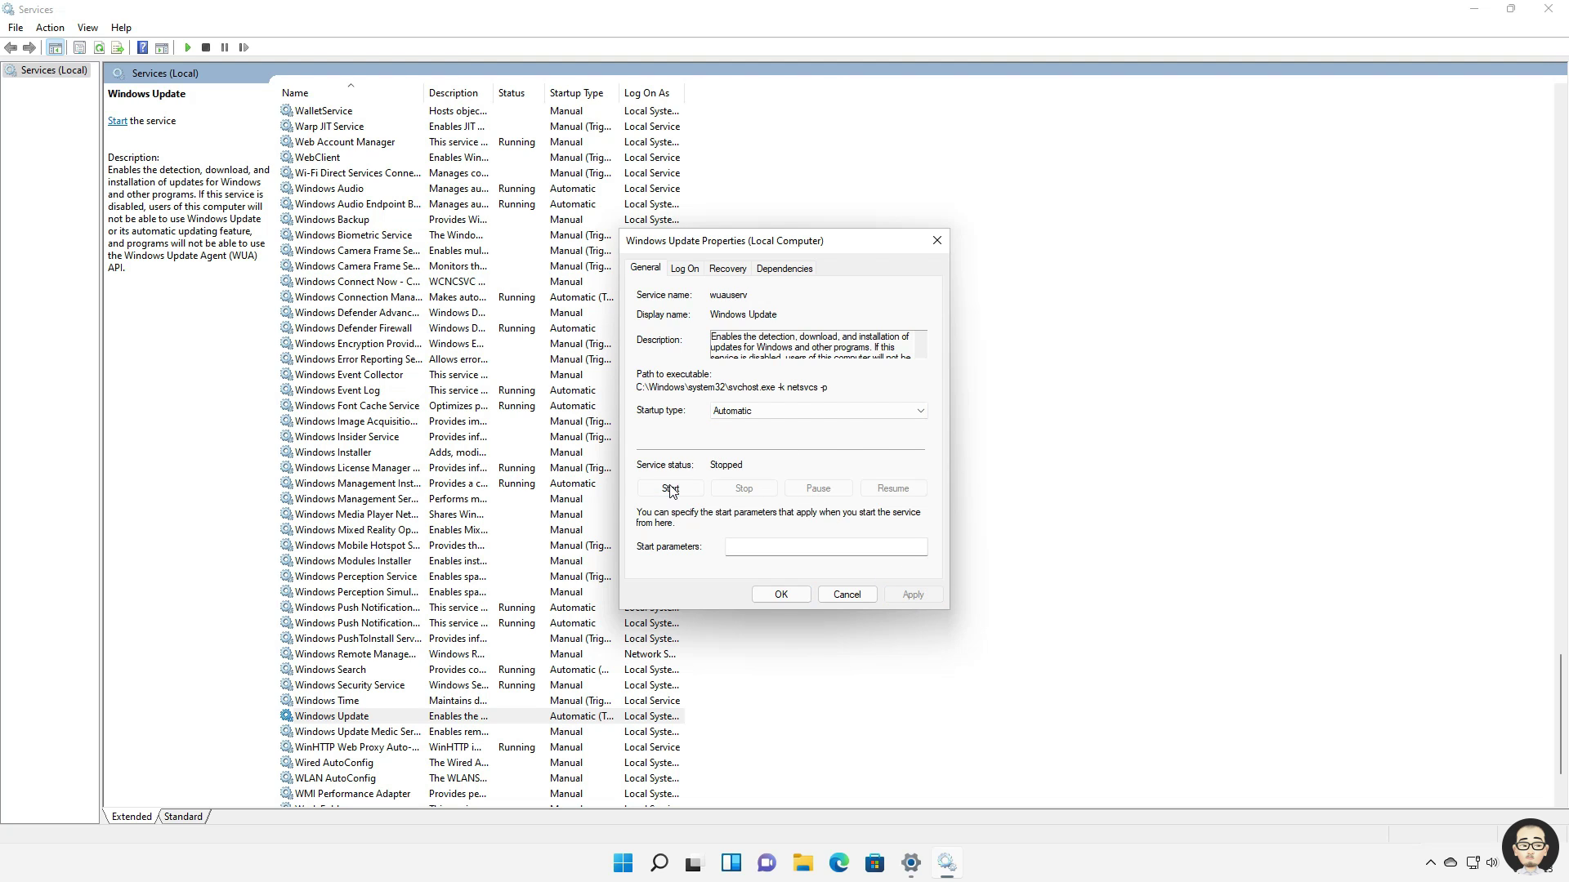
left_click(775, 593)
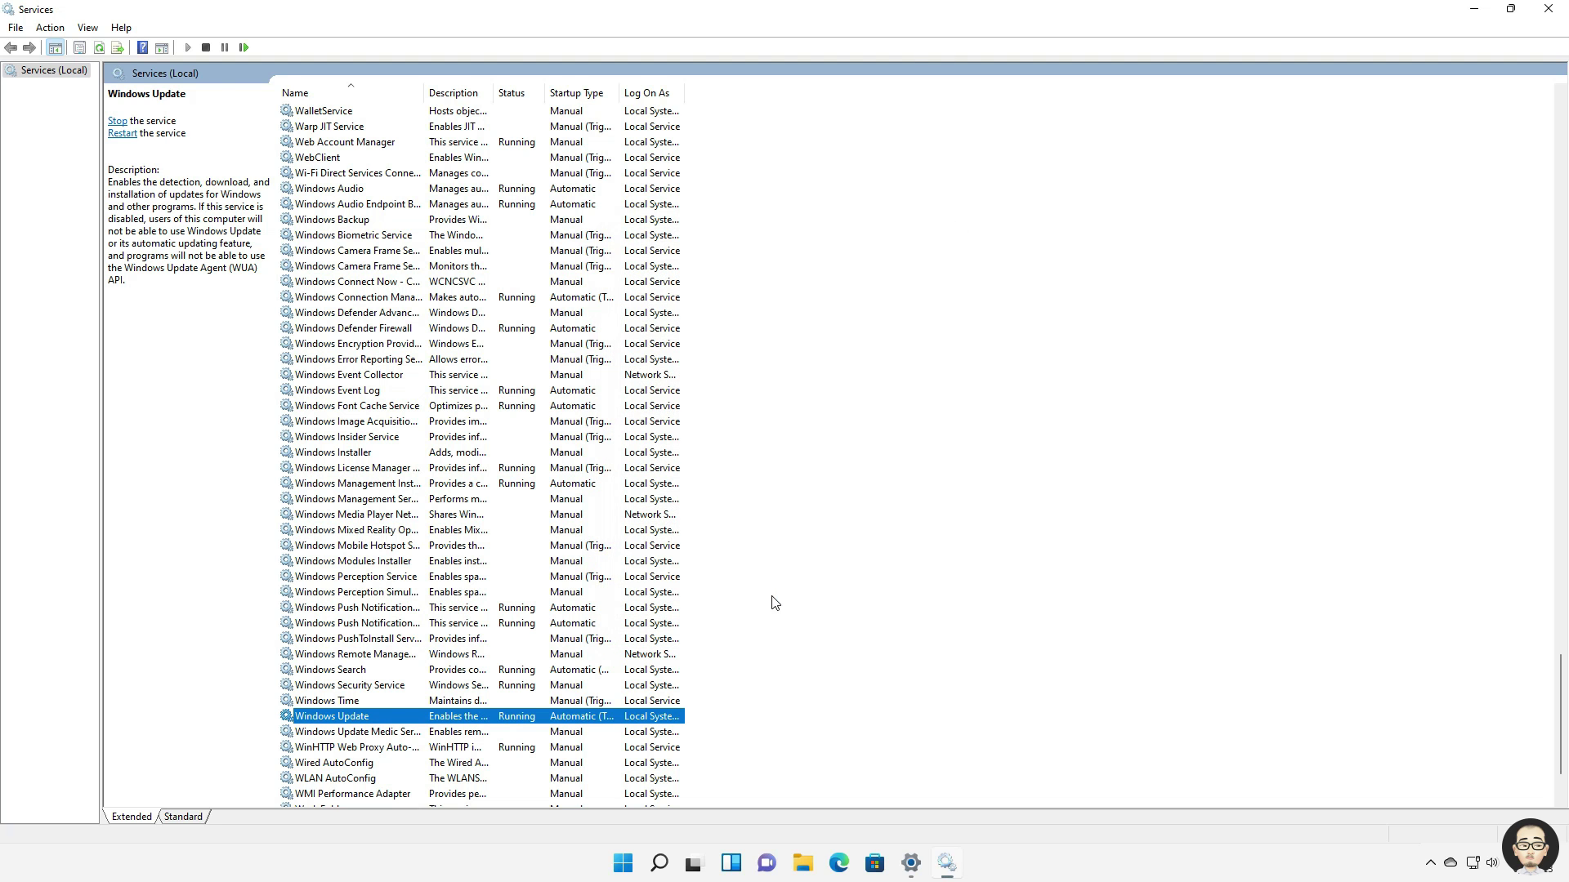
- Close Services and launch Task Manager from a 'task manager' search
left_click(1547, 8)
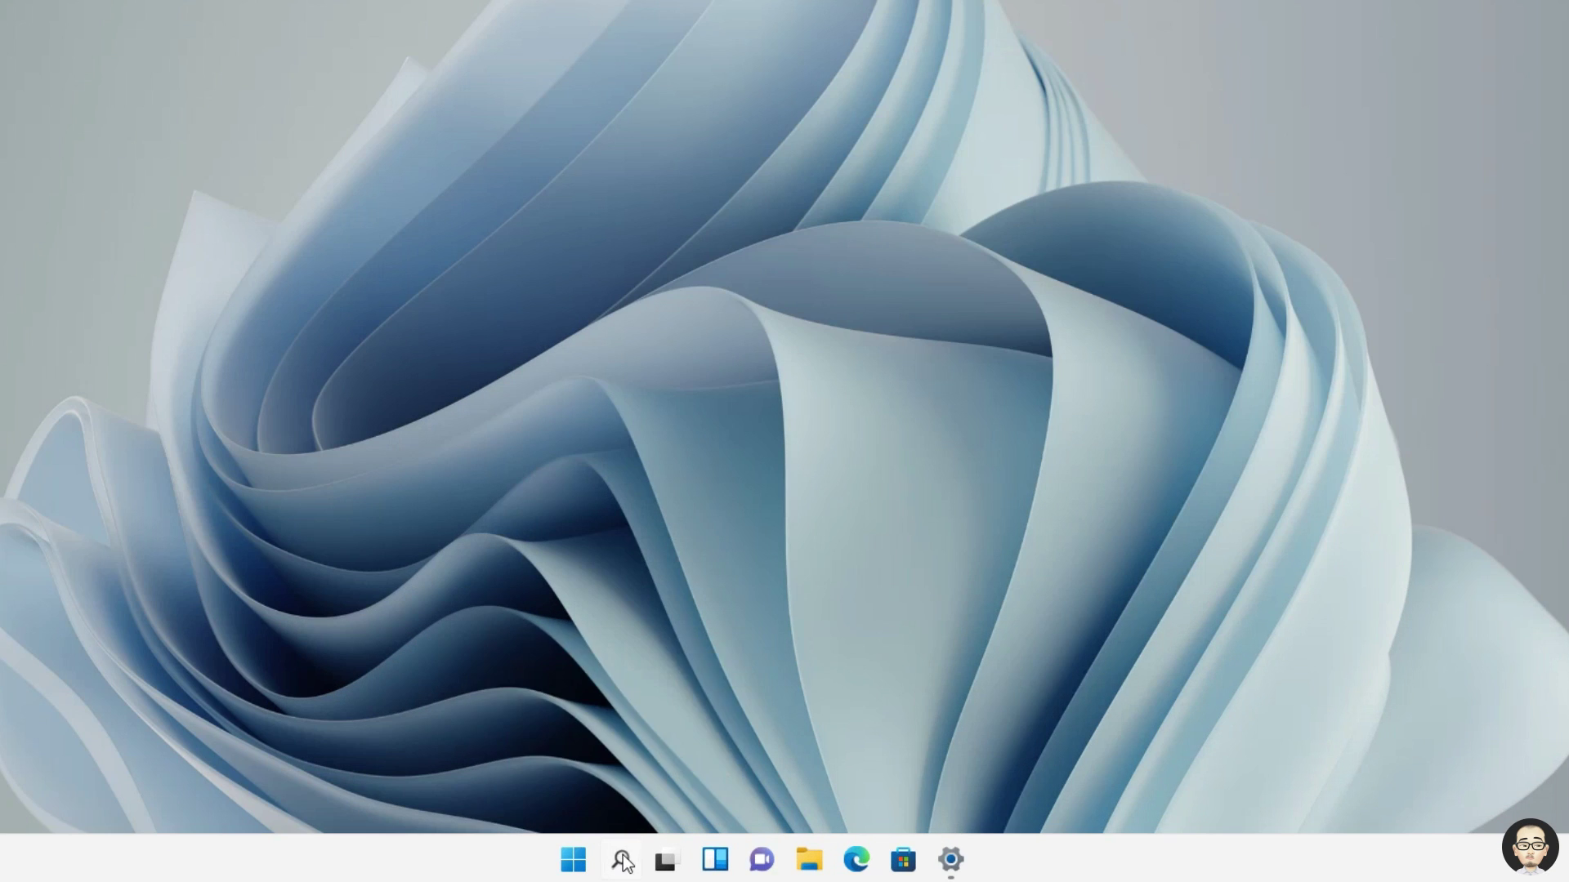
left_click(622, 860)
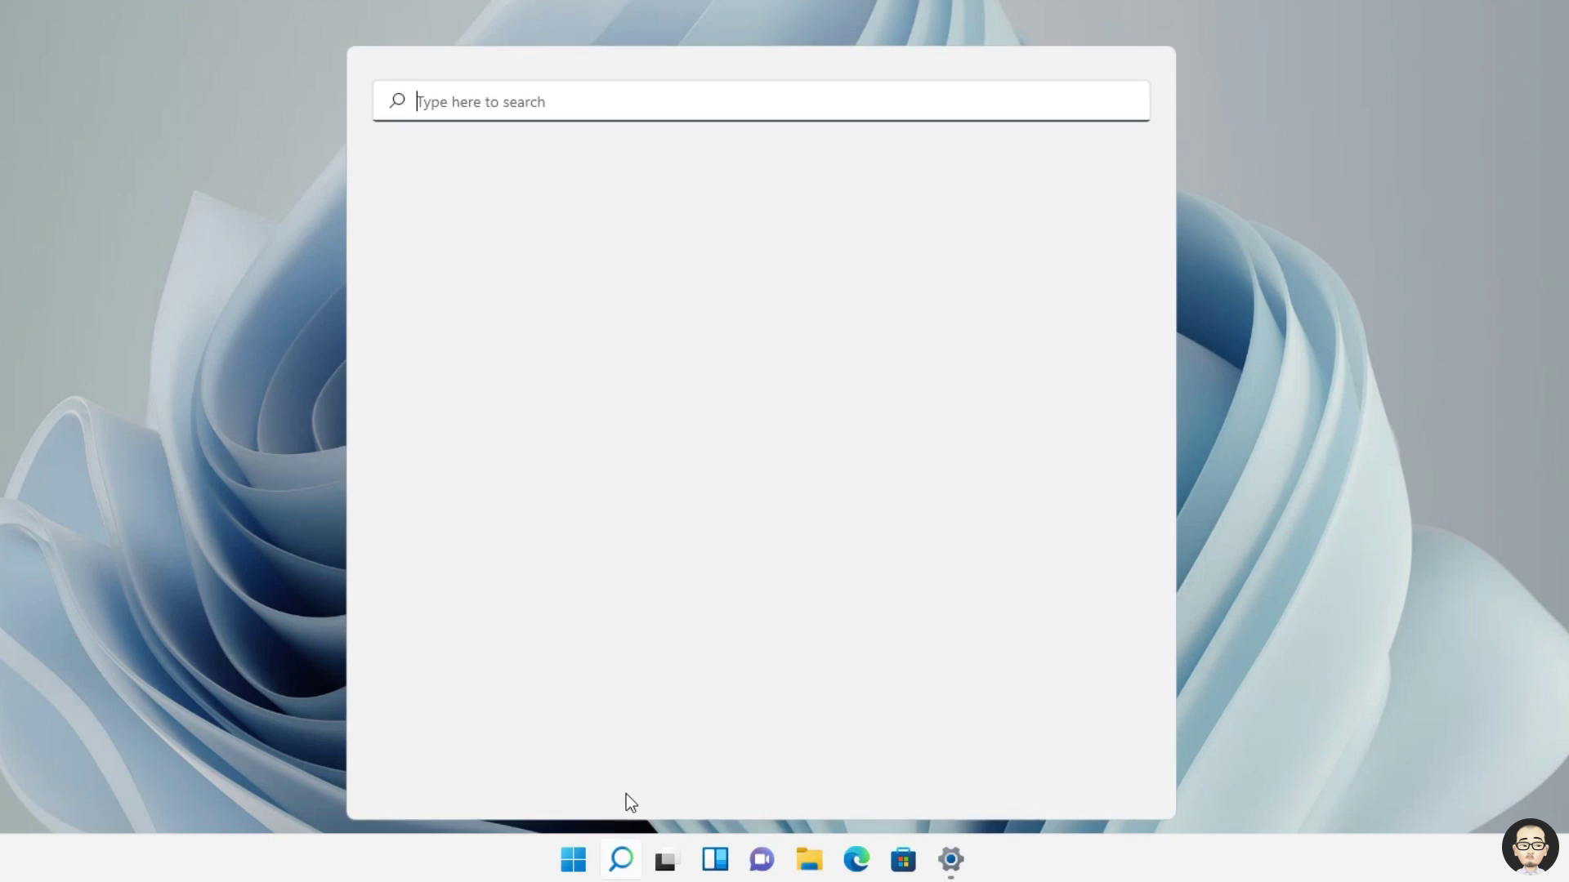
type("task")
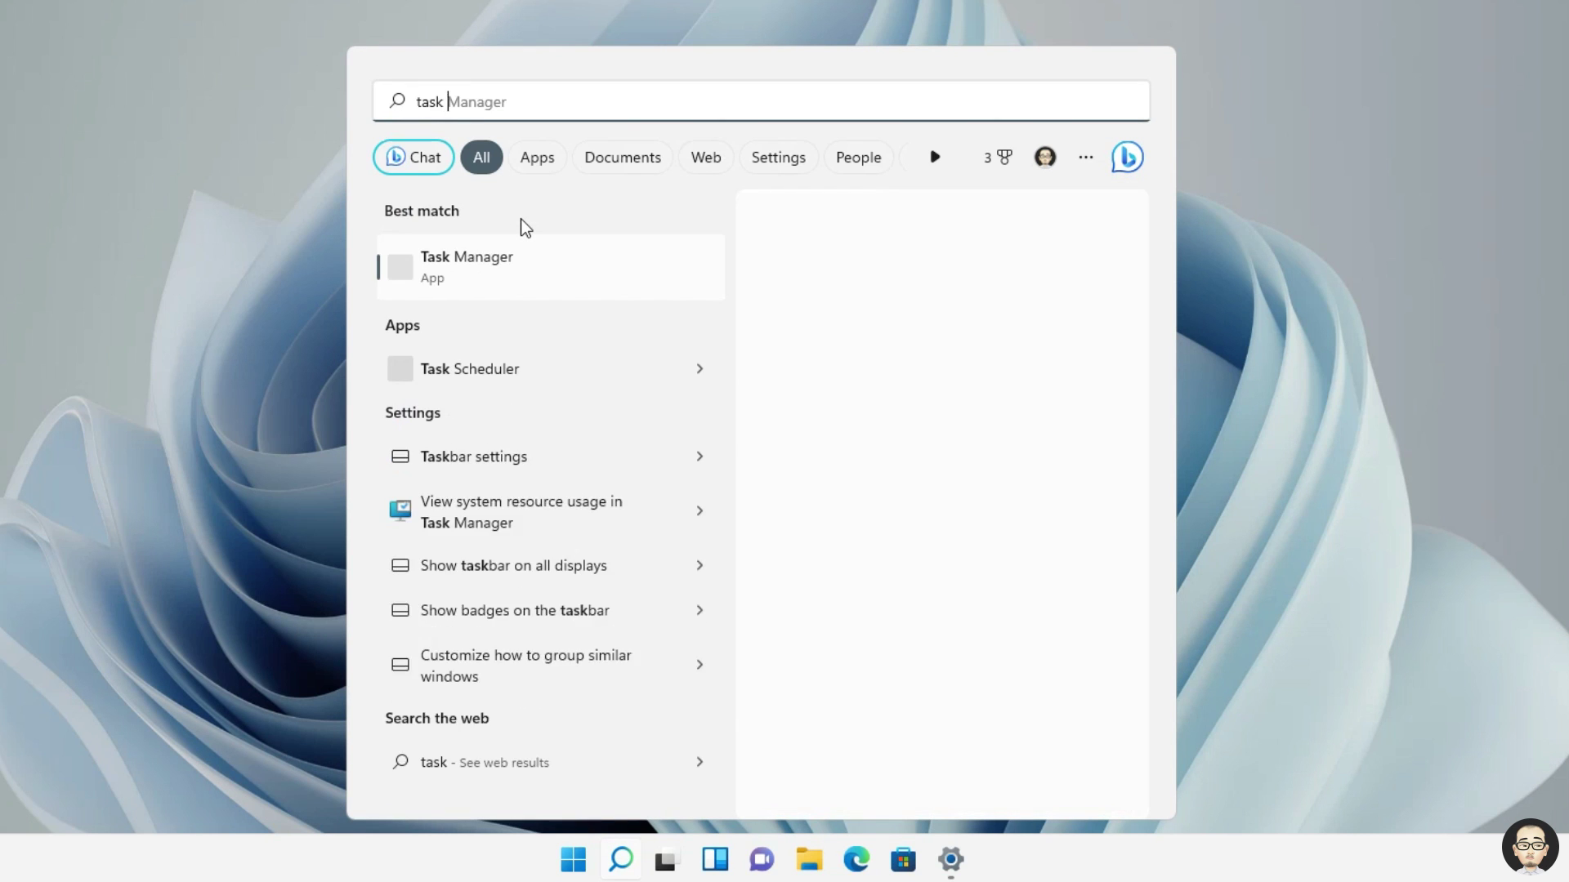
type(" manager")
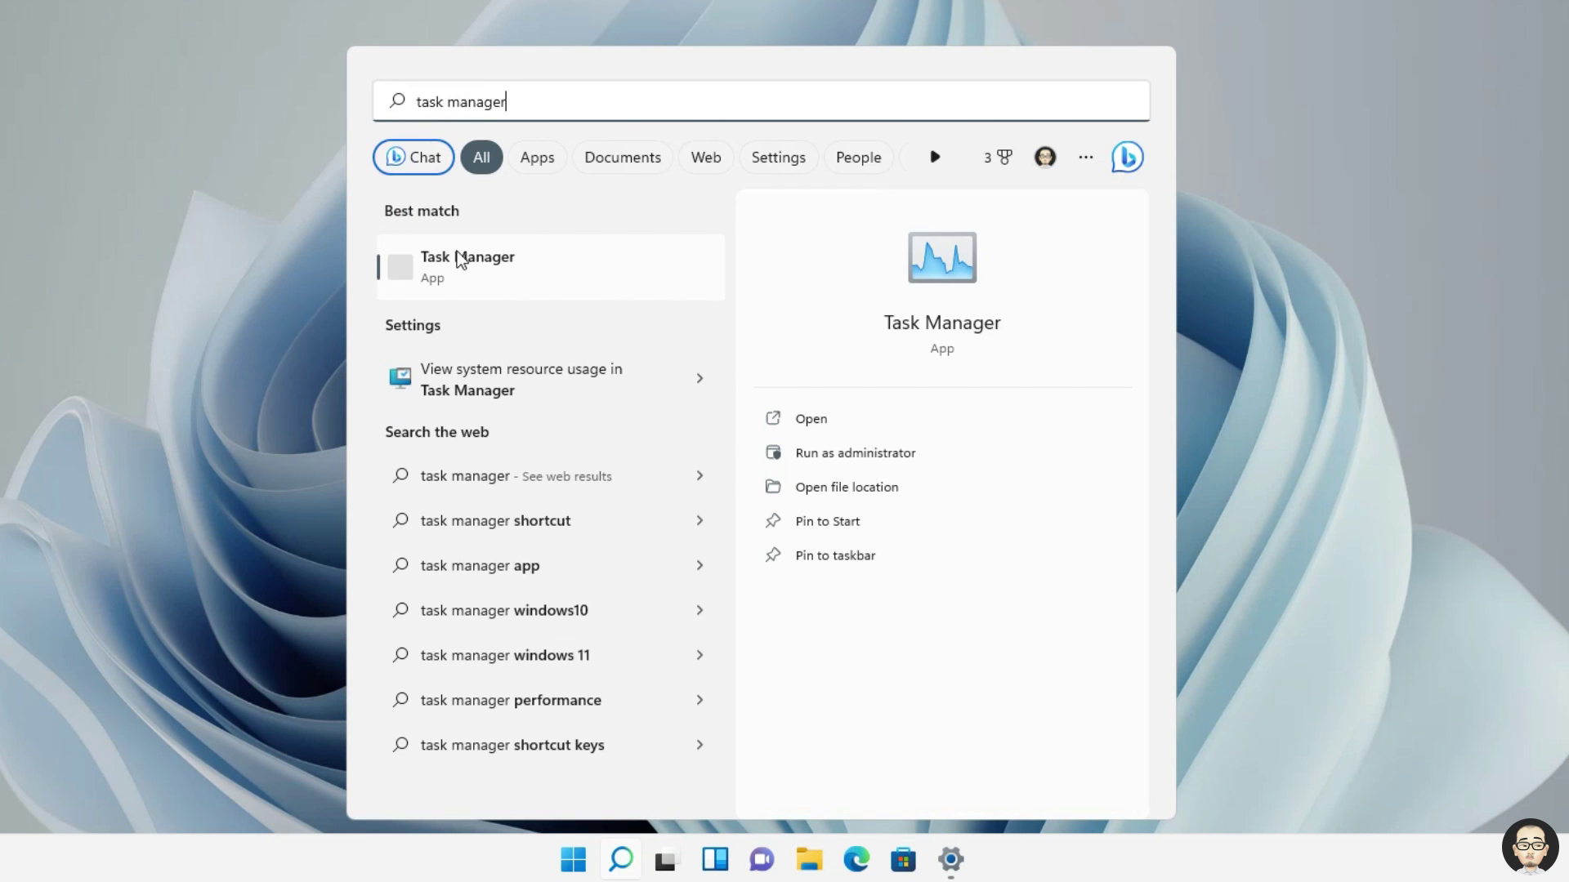
left_click(460, 260)
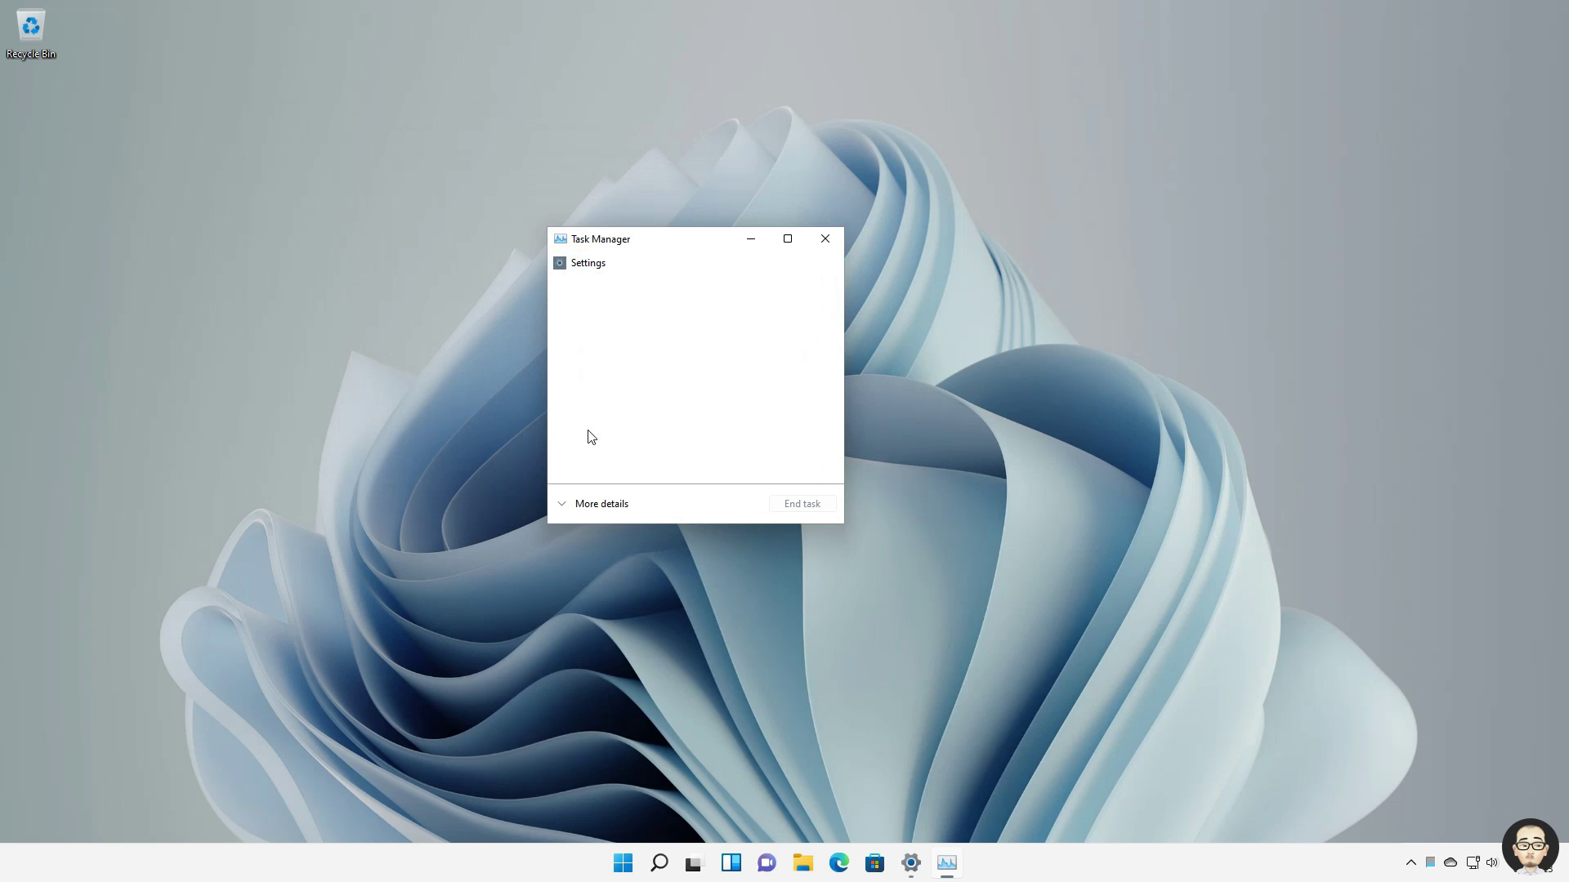
- Expand Task Manager to full details and start a new task, browsing for its program
left_click(585, 512)
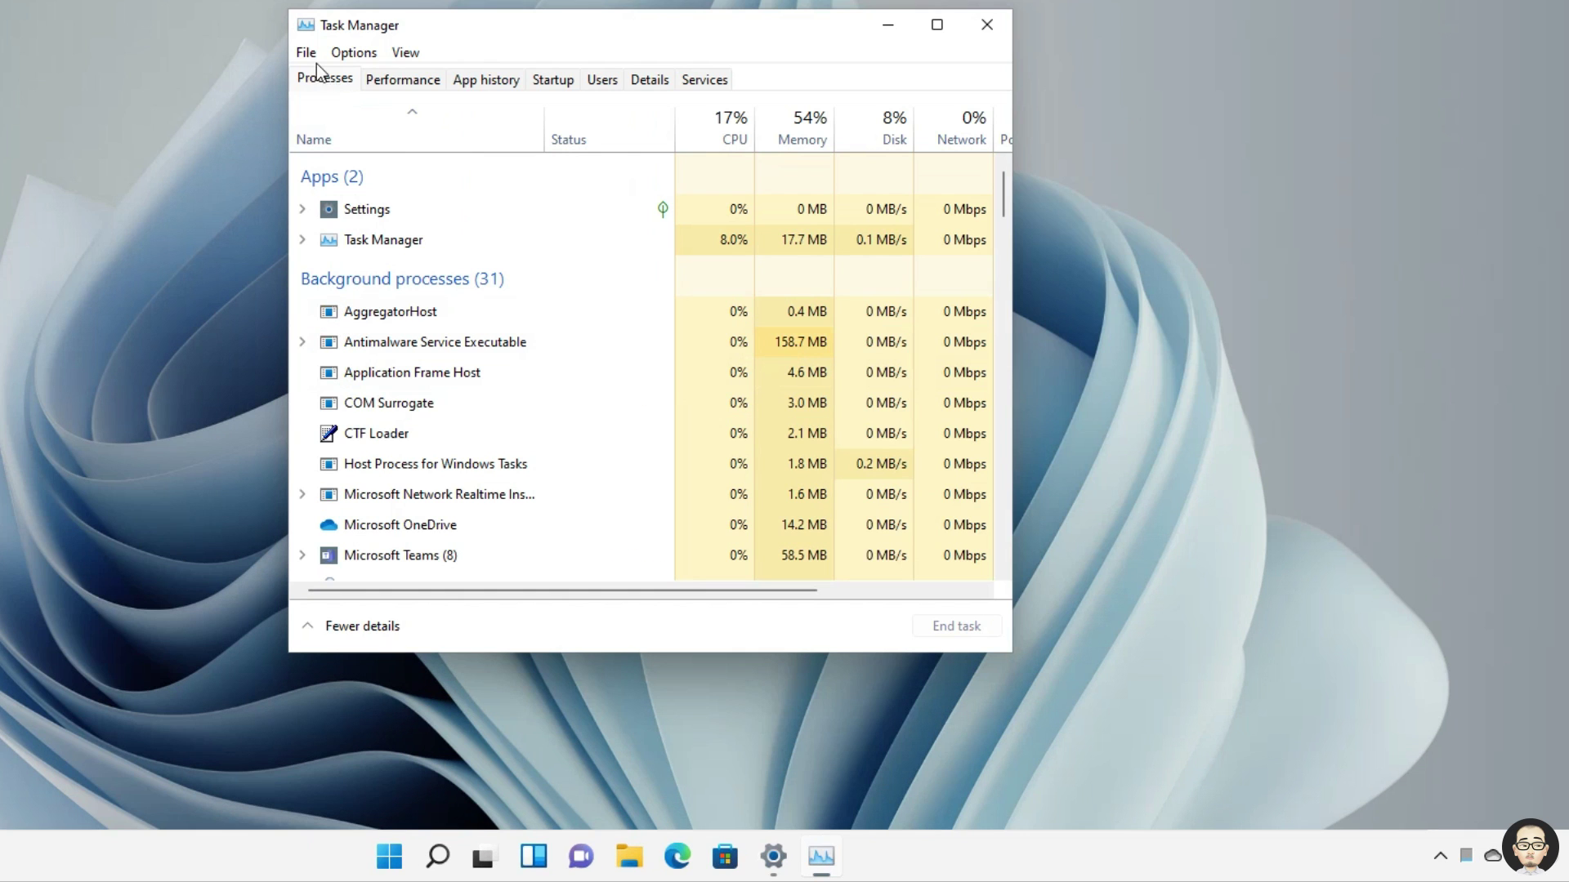
left_click(308, 56)
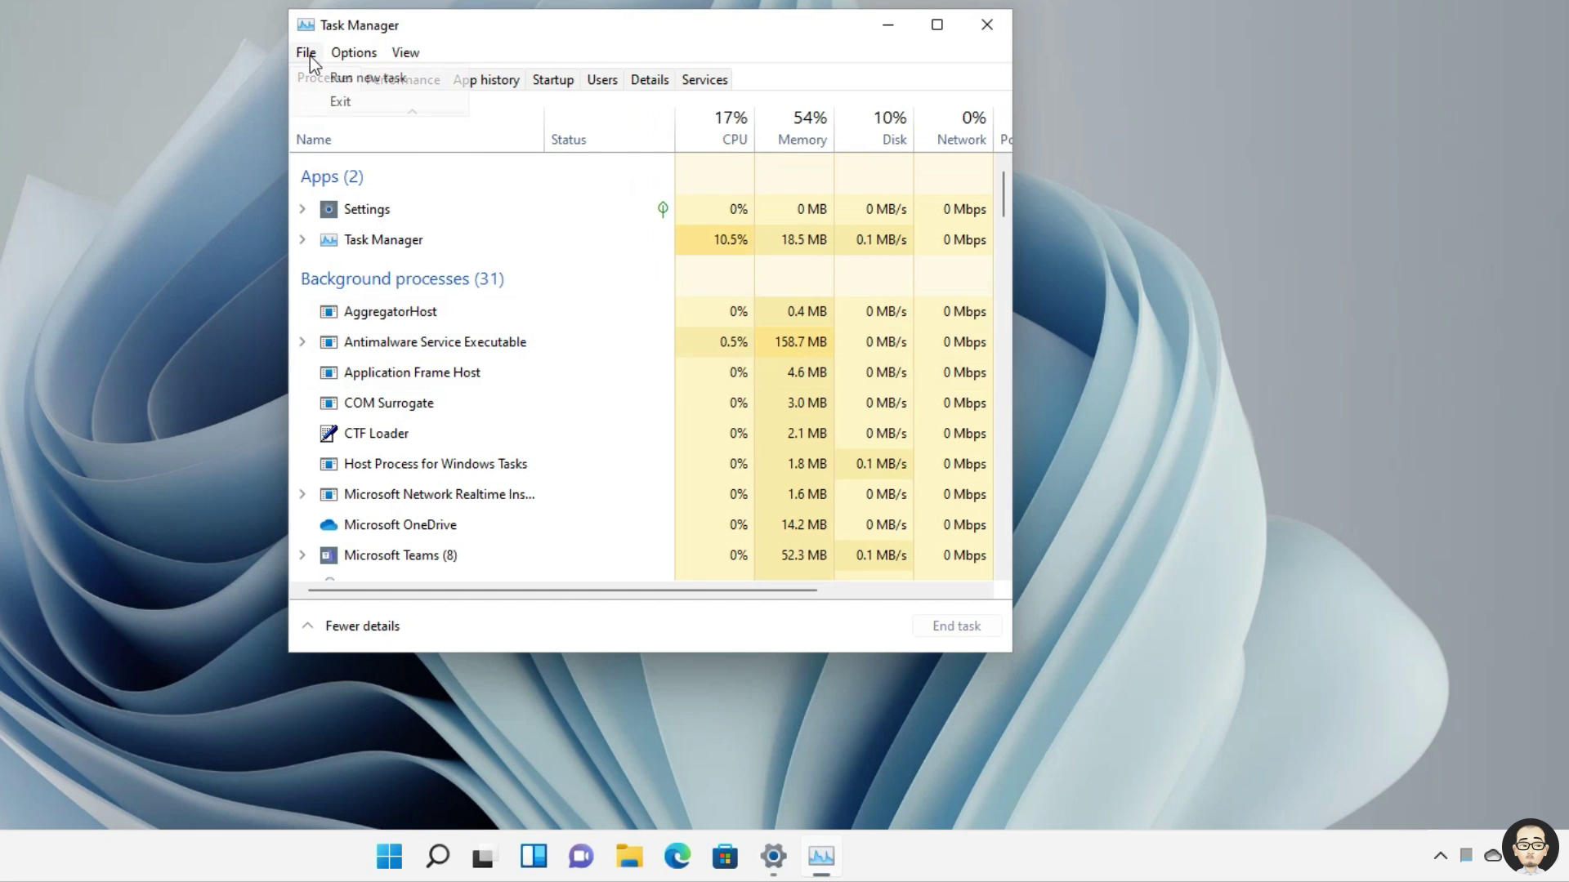
left_click(369, 81)
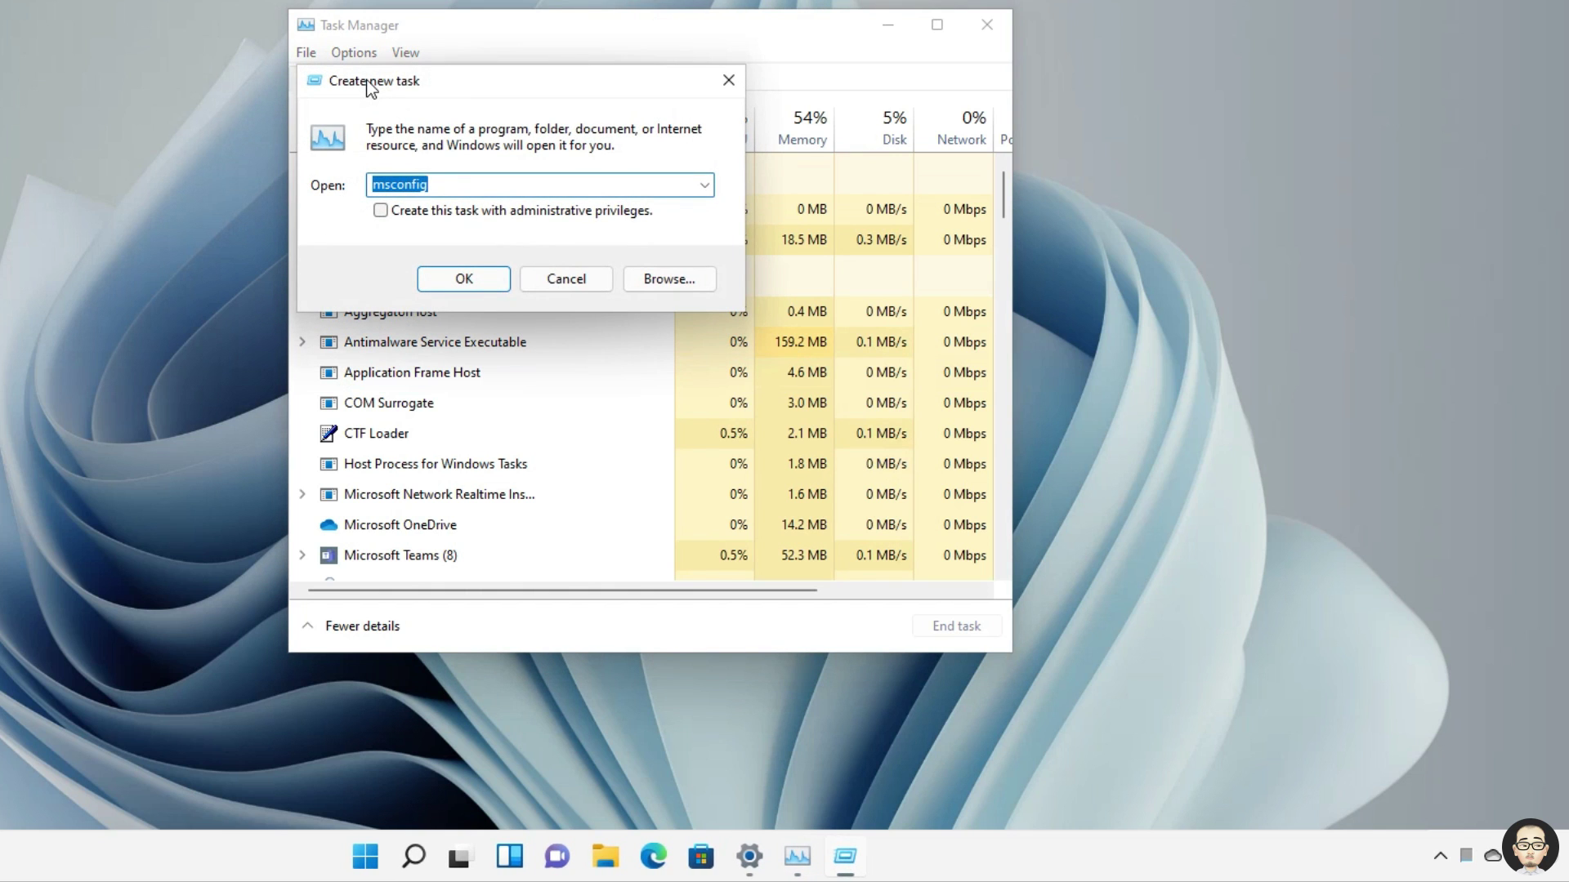
left_click(691, 289)
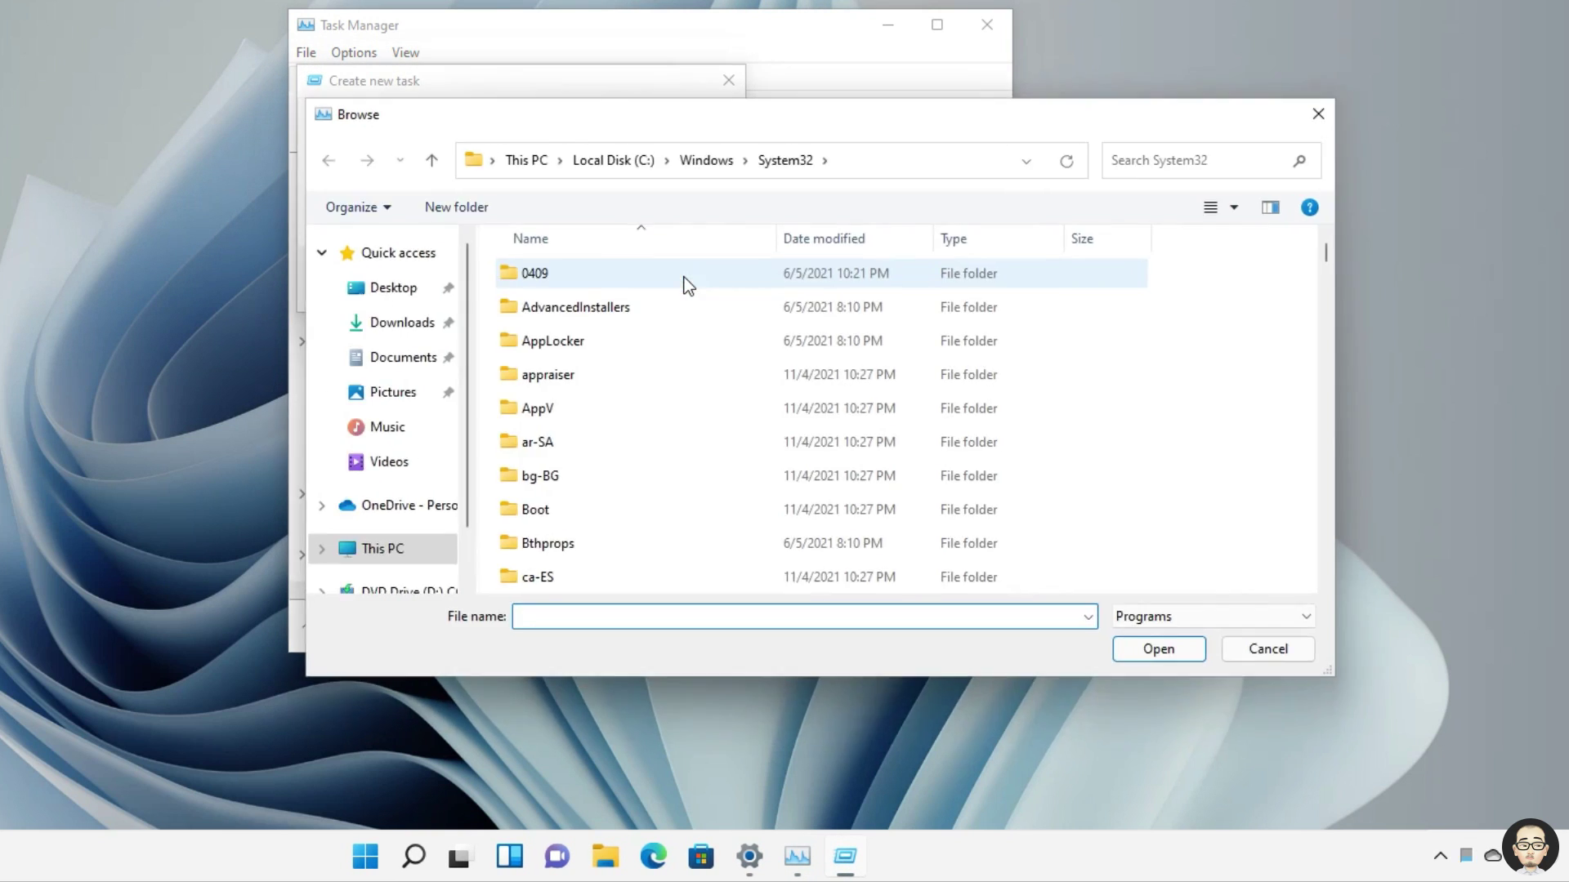
scroll(546, 478, "down", 2)
- Choose cmd.exe from C:\Windows\System32 as the new task's program
left_click(548, 474)
key("Down")
key("Down")
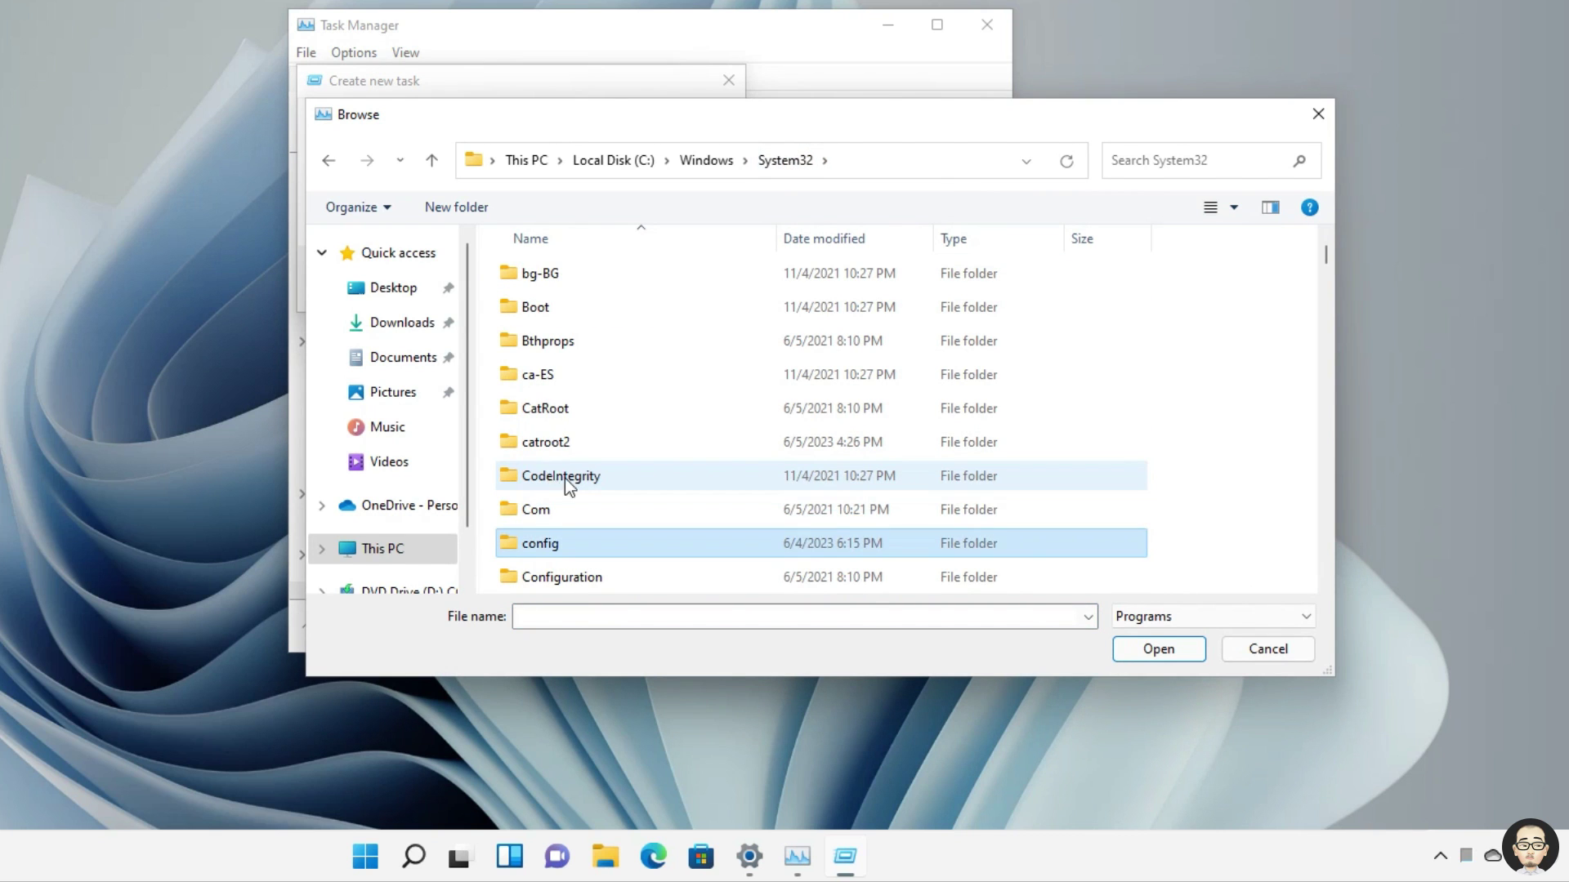
type("cacls")
scroll(570, 520, "down", 1)
left_click(542, 410)
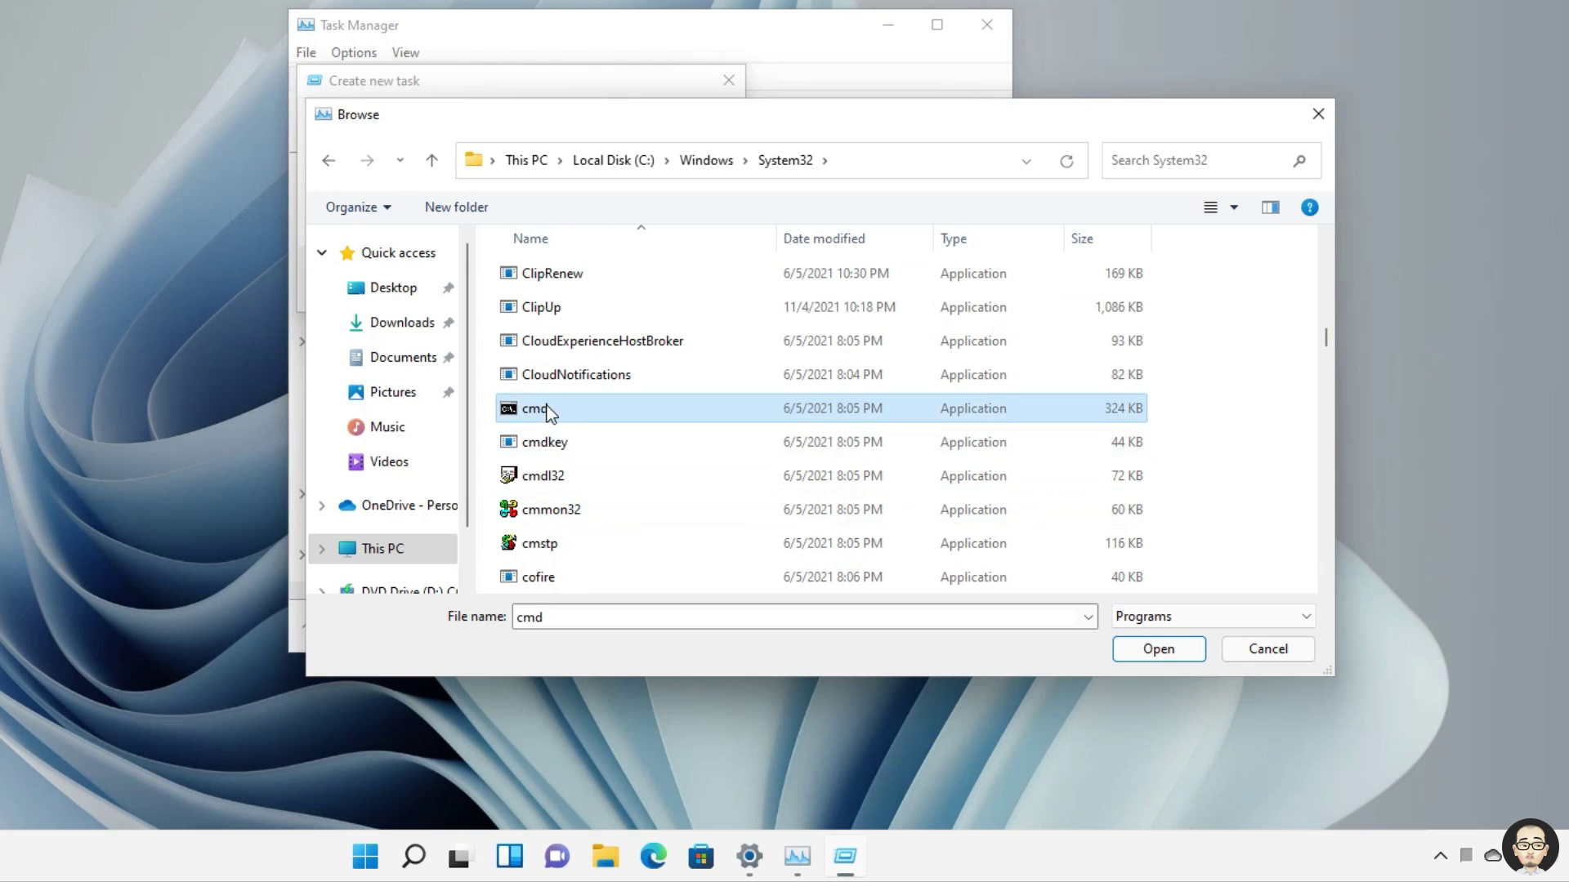
left_click(1171, 643)
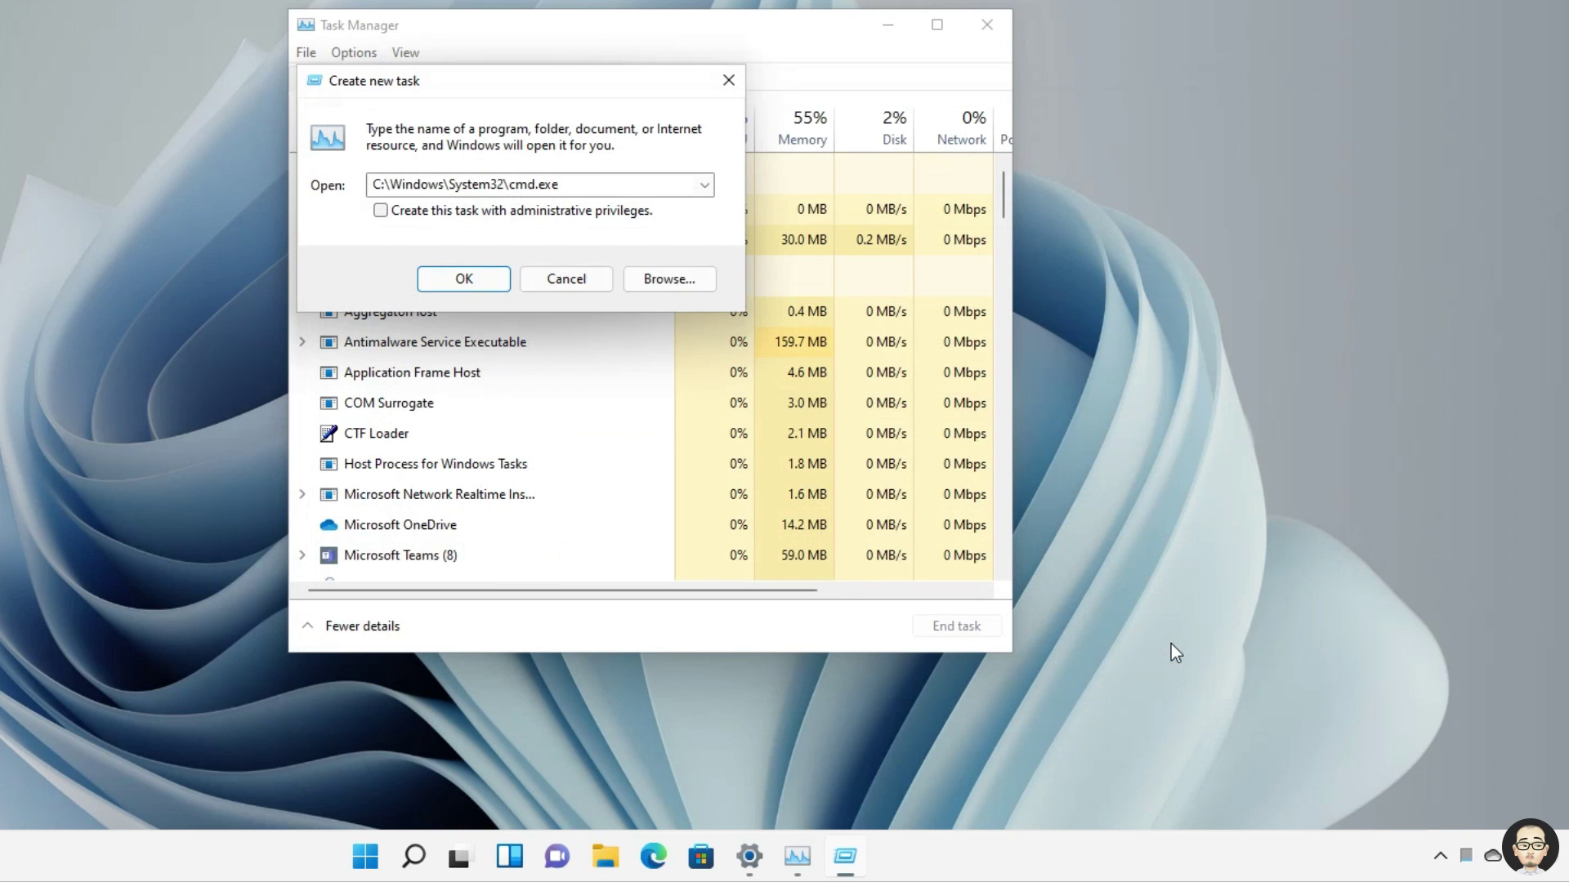
- Run the cmd task with 'Create this task with administrative privileges' ticked
left_click(590, 182)
type("--update")
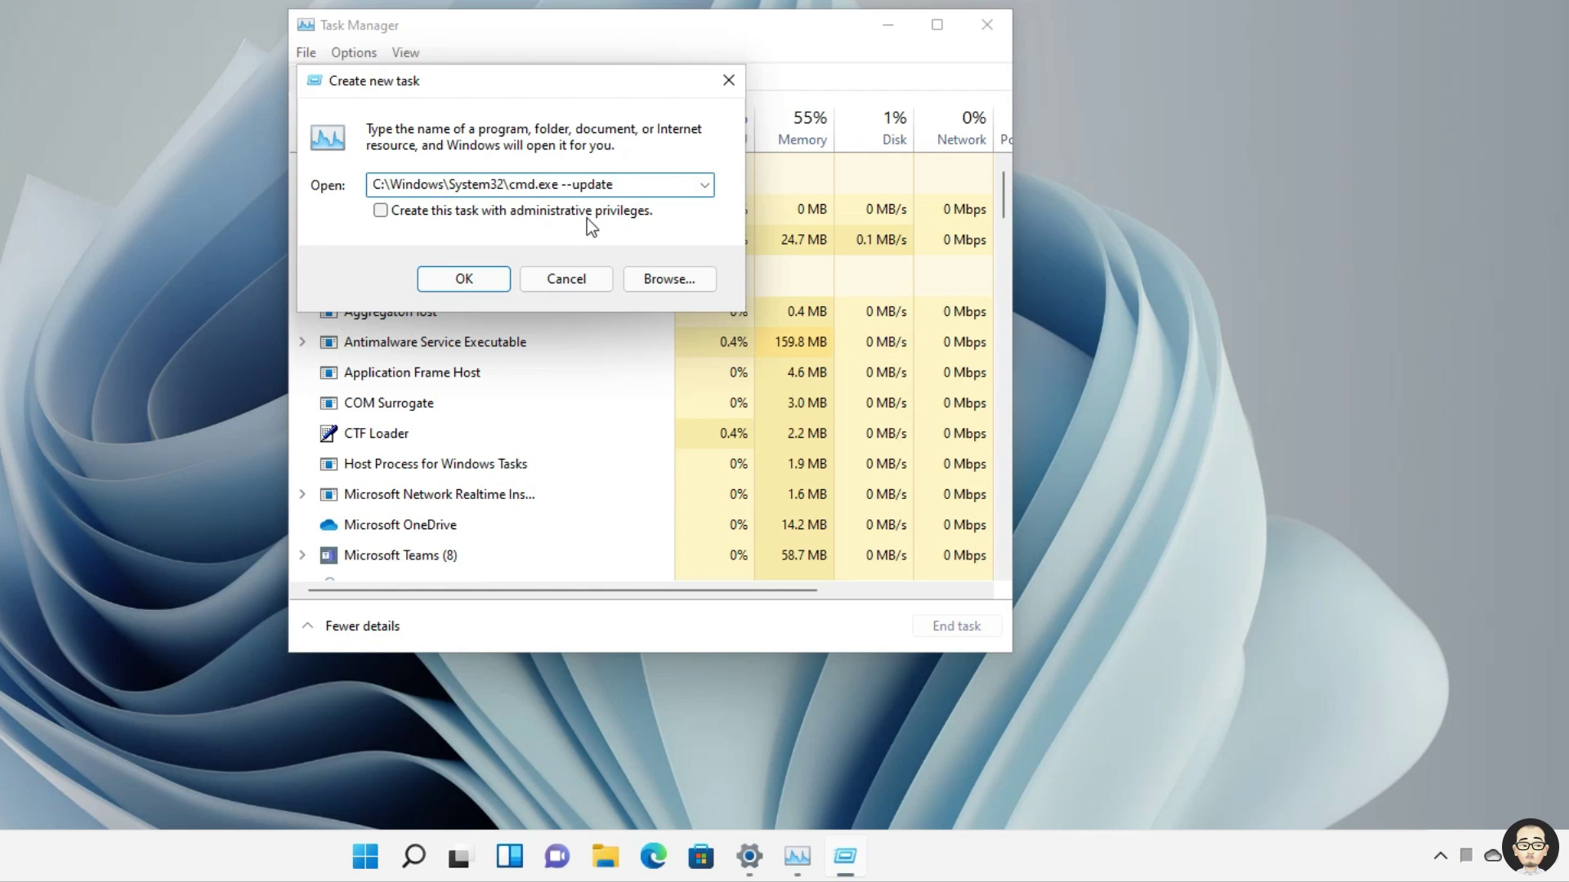
left_click(380, 210)
left_click(465, 280)
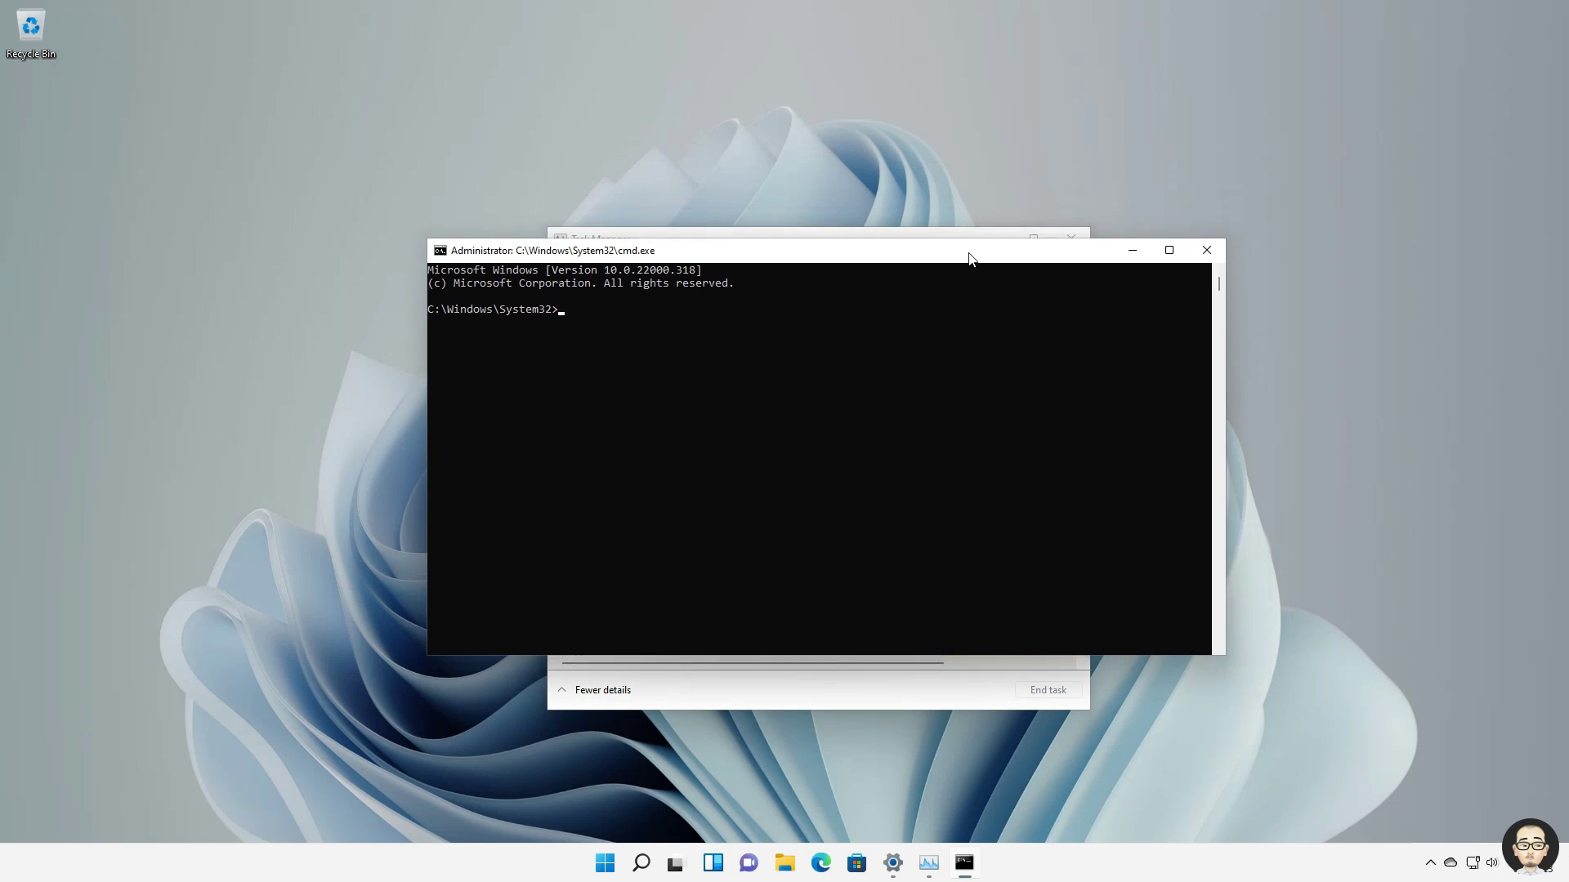
- Run gpupdate /force in the administrator Command Prompt, then close Task Manager
left_click(632, 186)
key("Escape")
type("gpupdate /force")
key("Return")
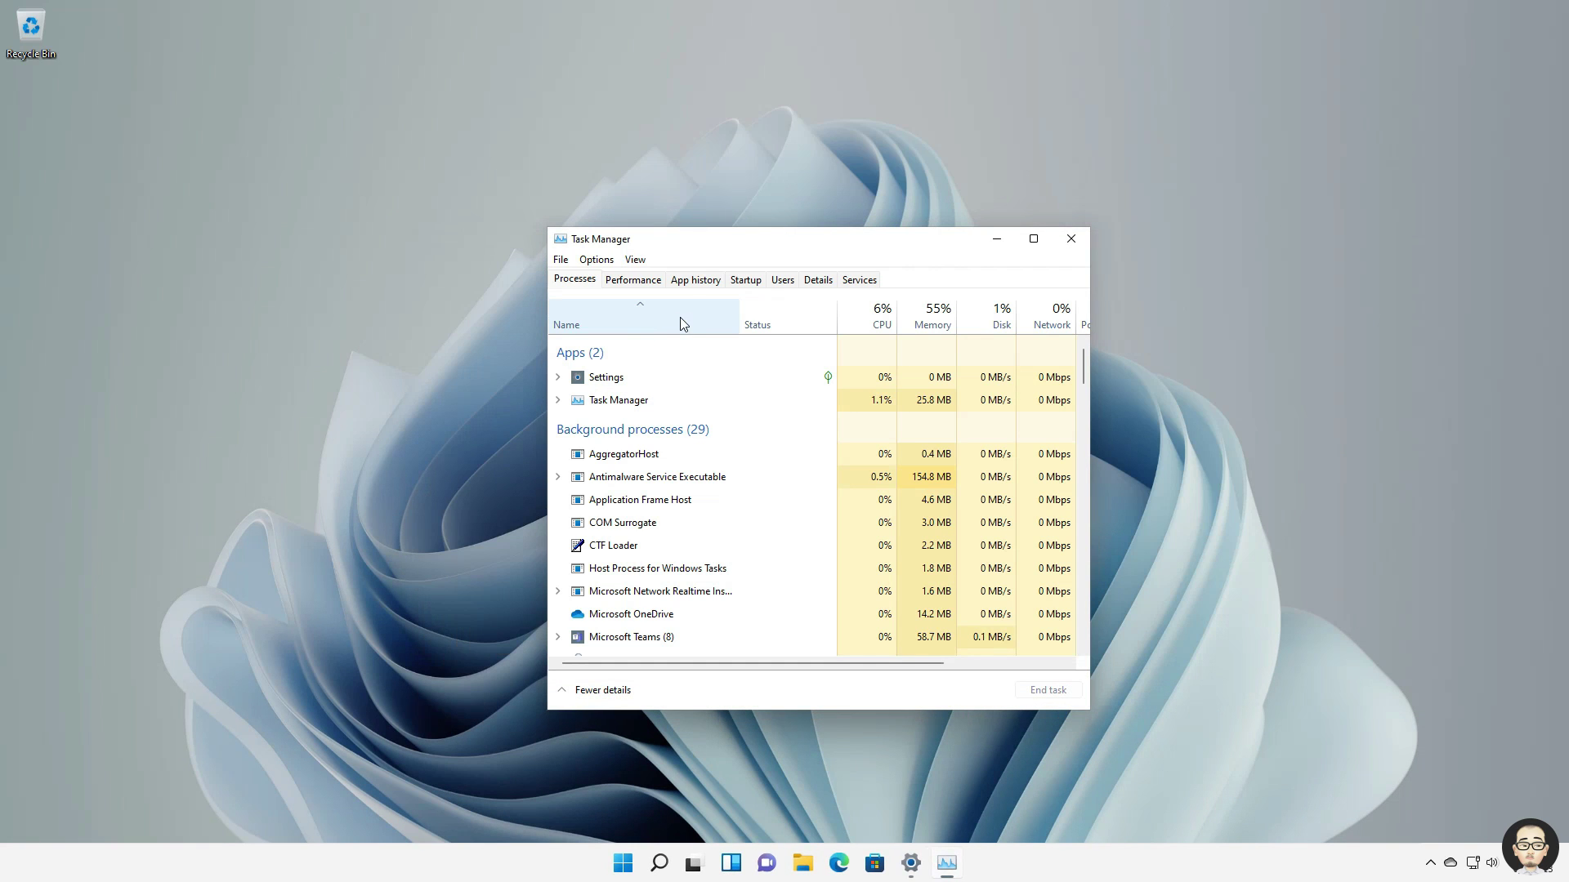
left_click(1069, 239)
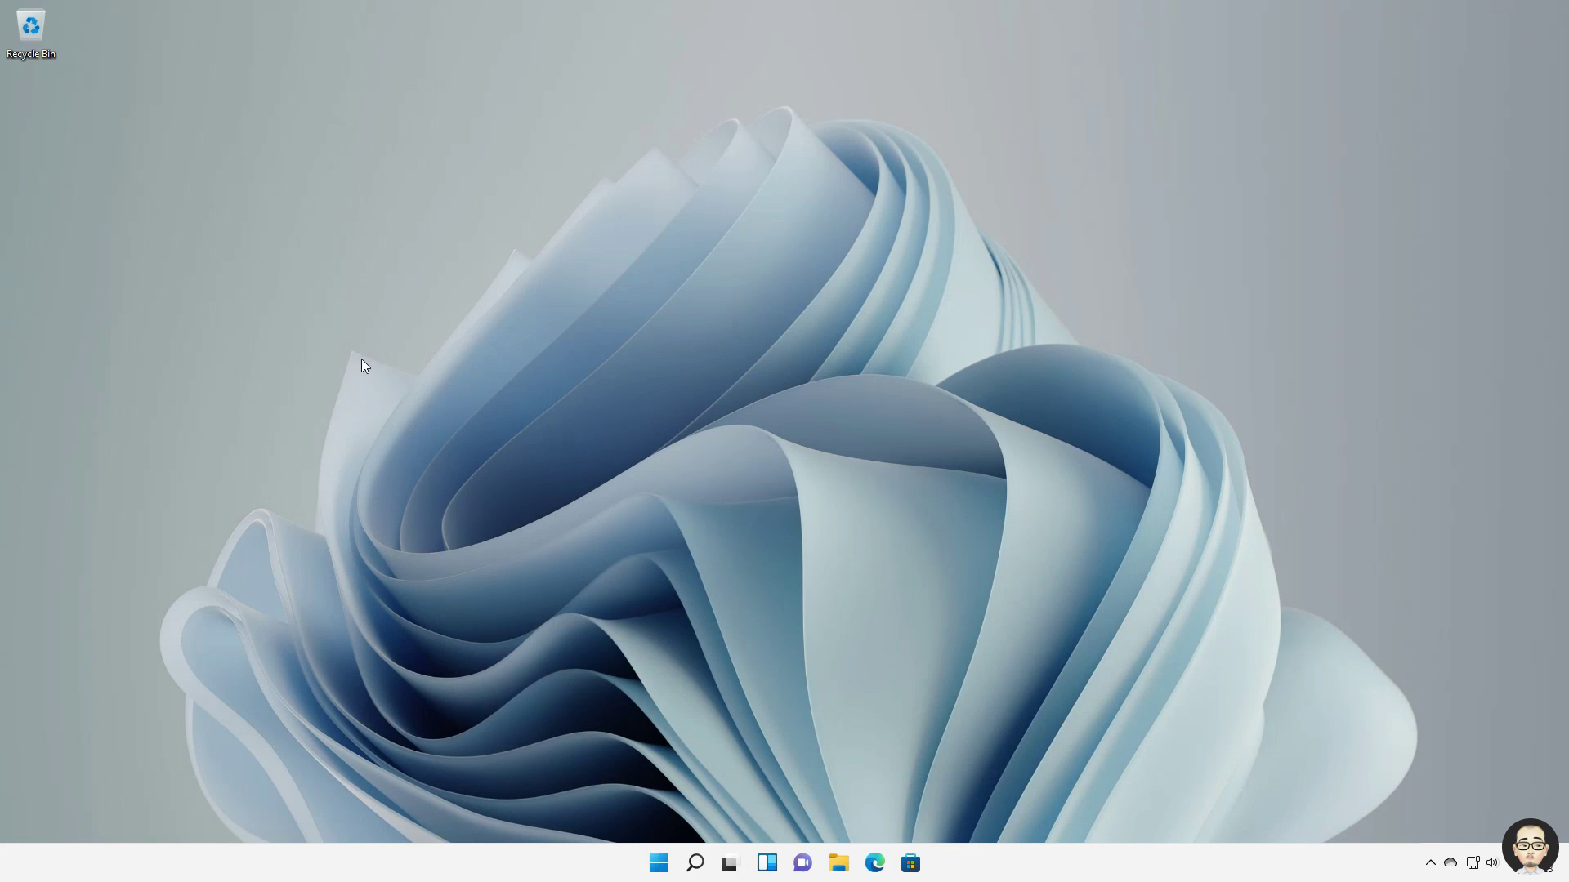
- Turn on 'Receive updates for other Microsoft products' in Settings > Windows Update > Advanced options
left_click(694, 863)
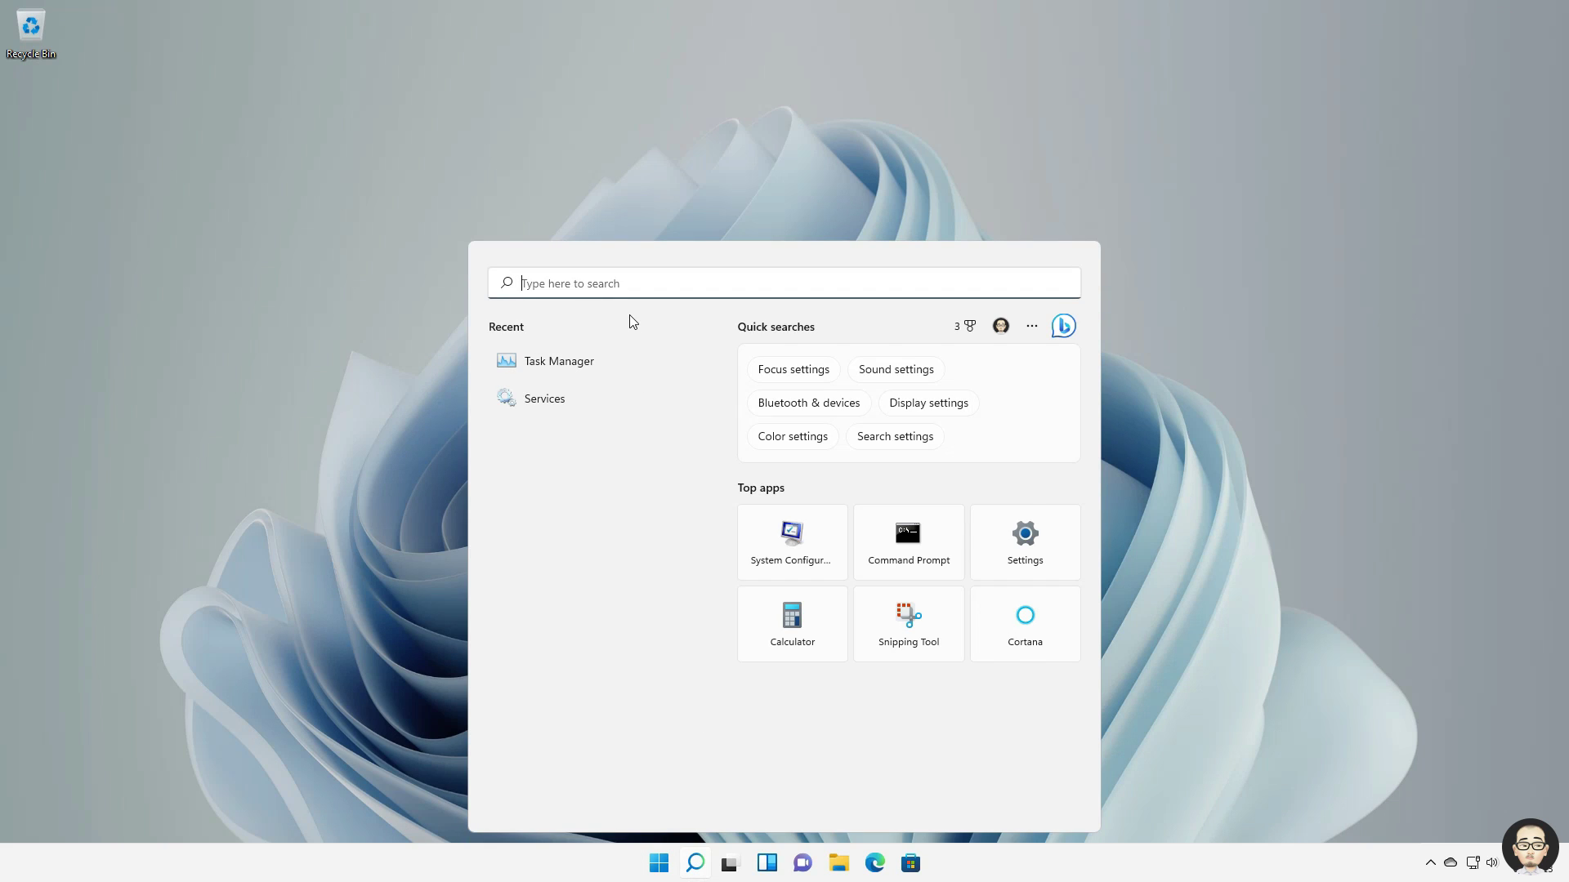
type("settings")
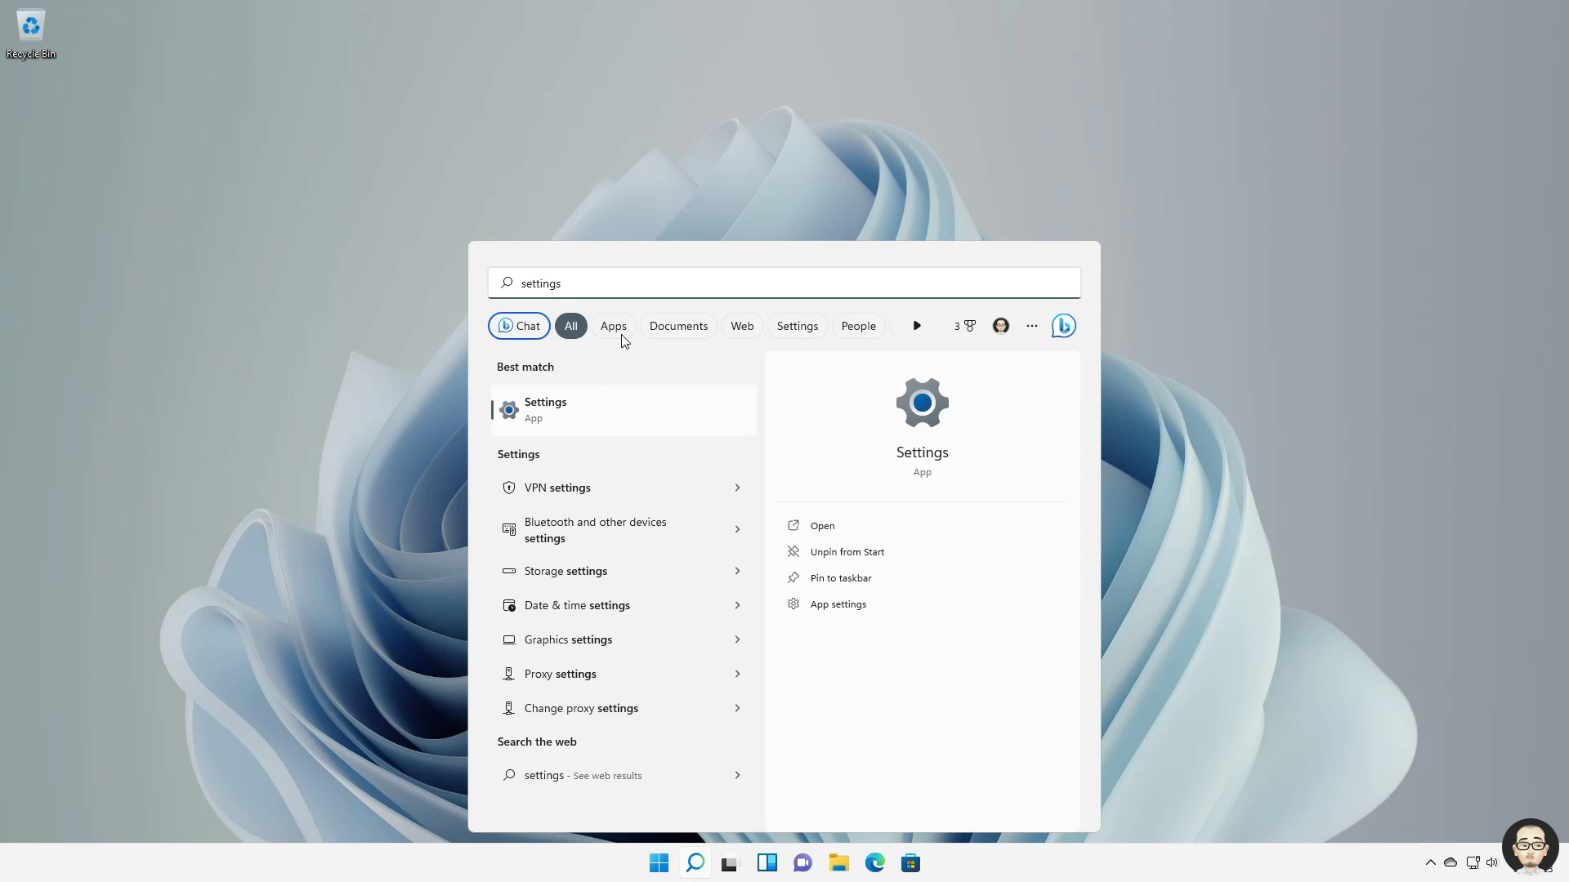
left_click(573, 413)
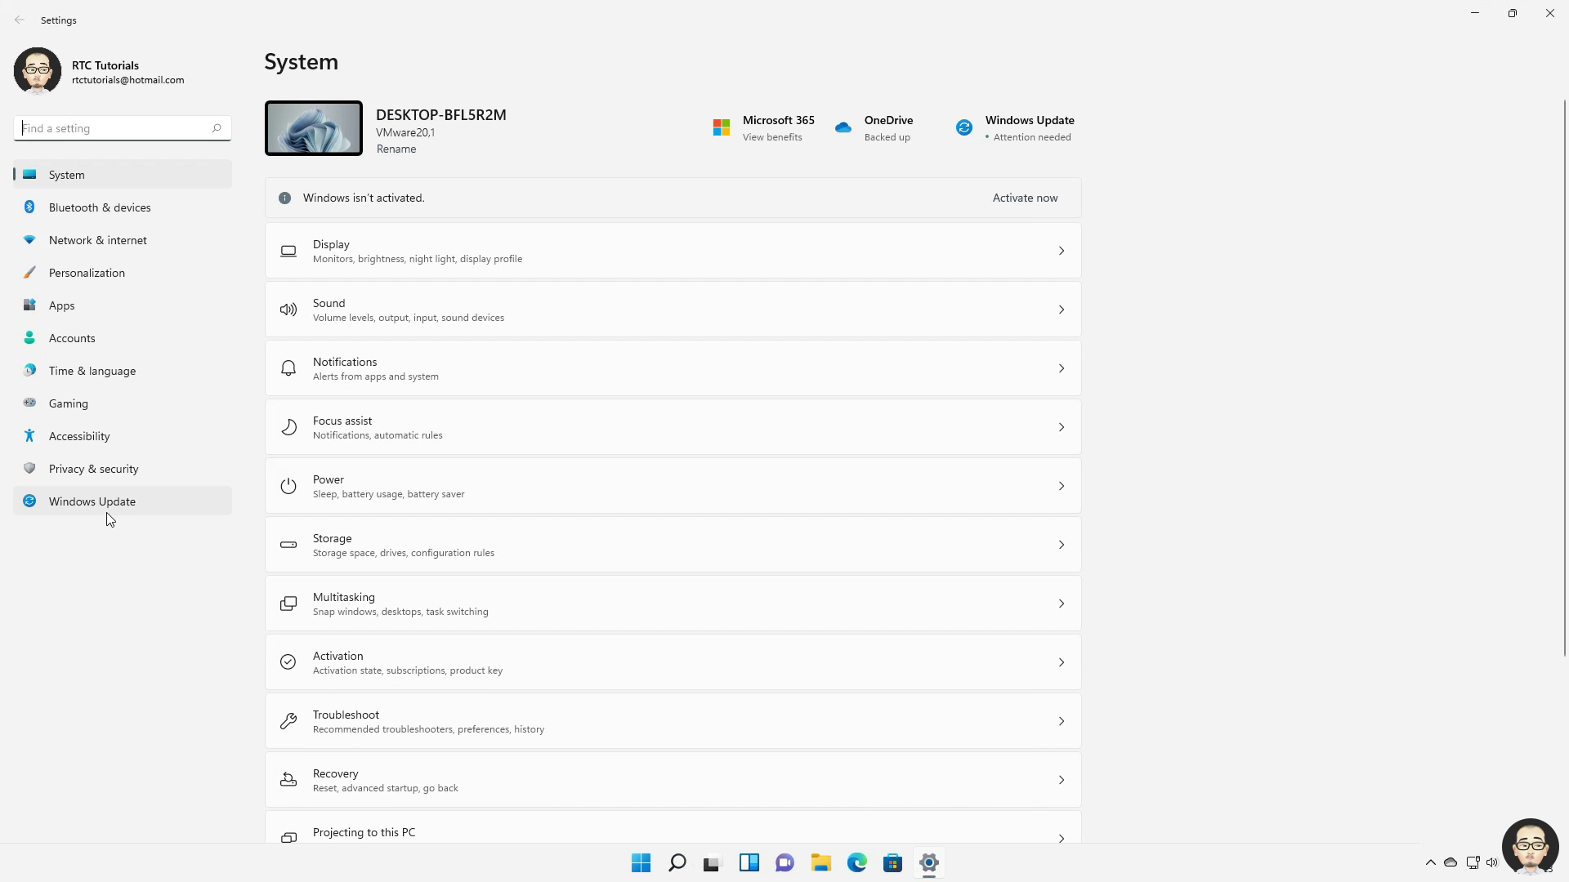
left_click(106, 505)
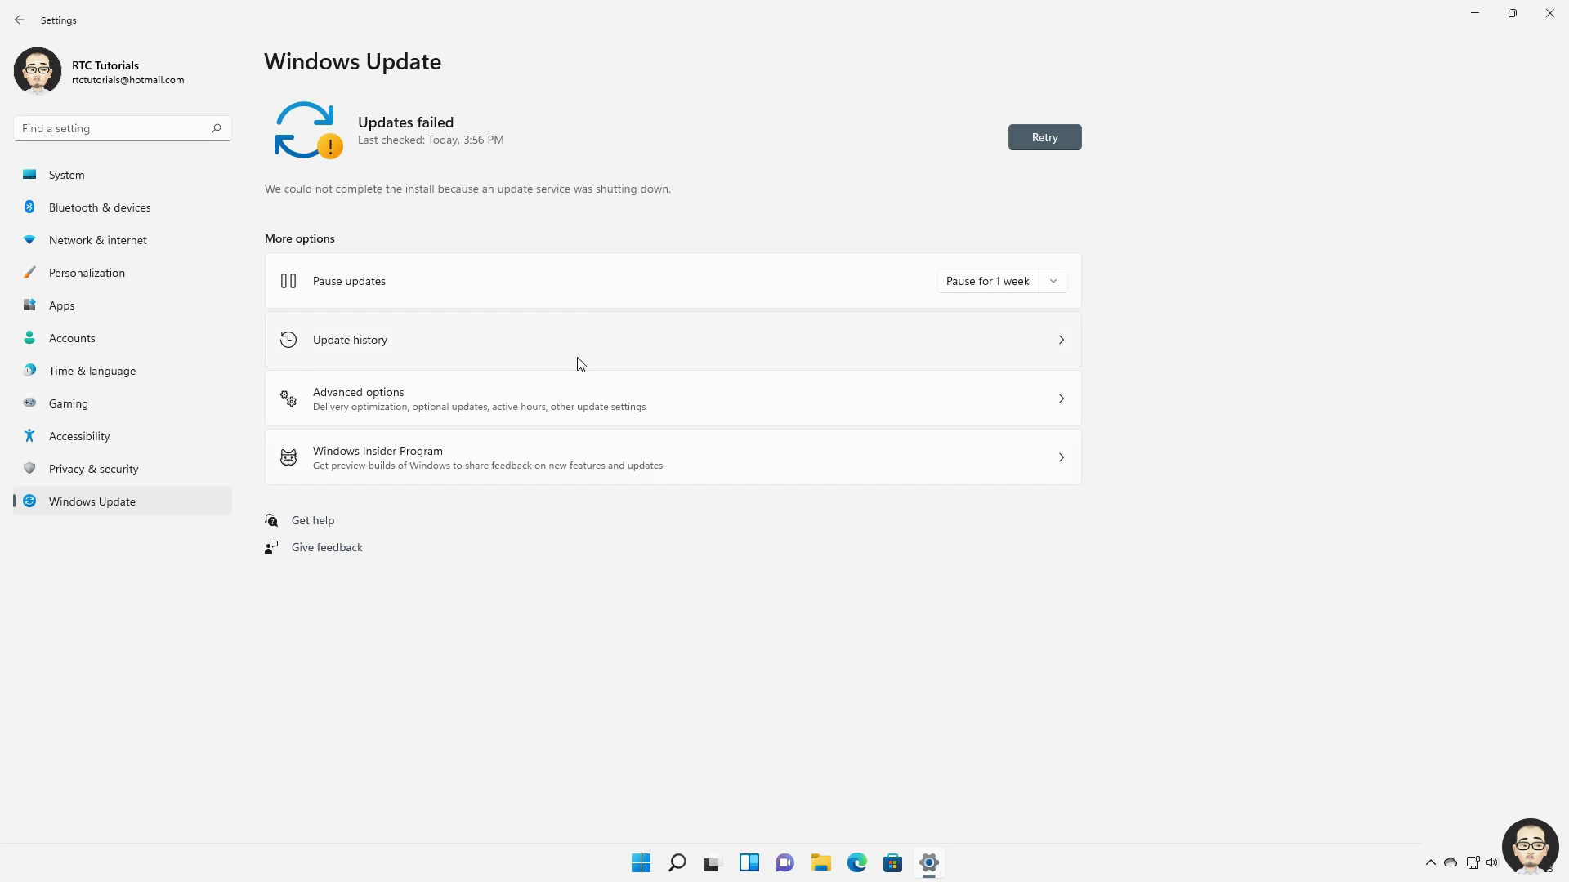
left_click(495, 411)
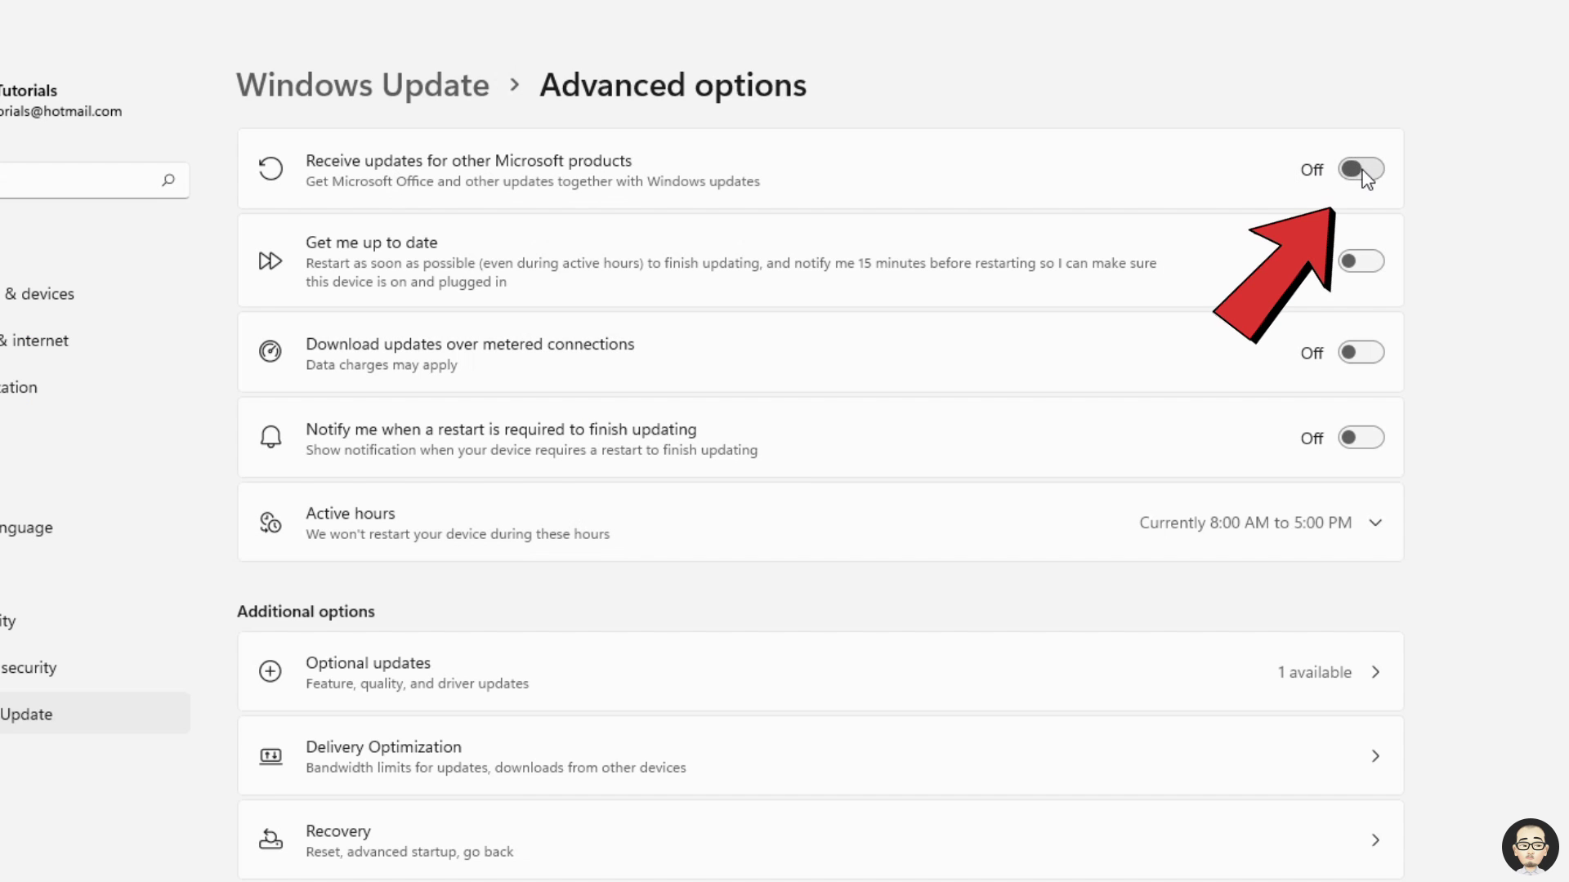
left_click(1366, 177)
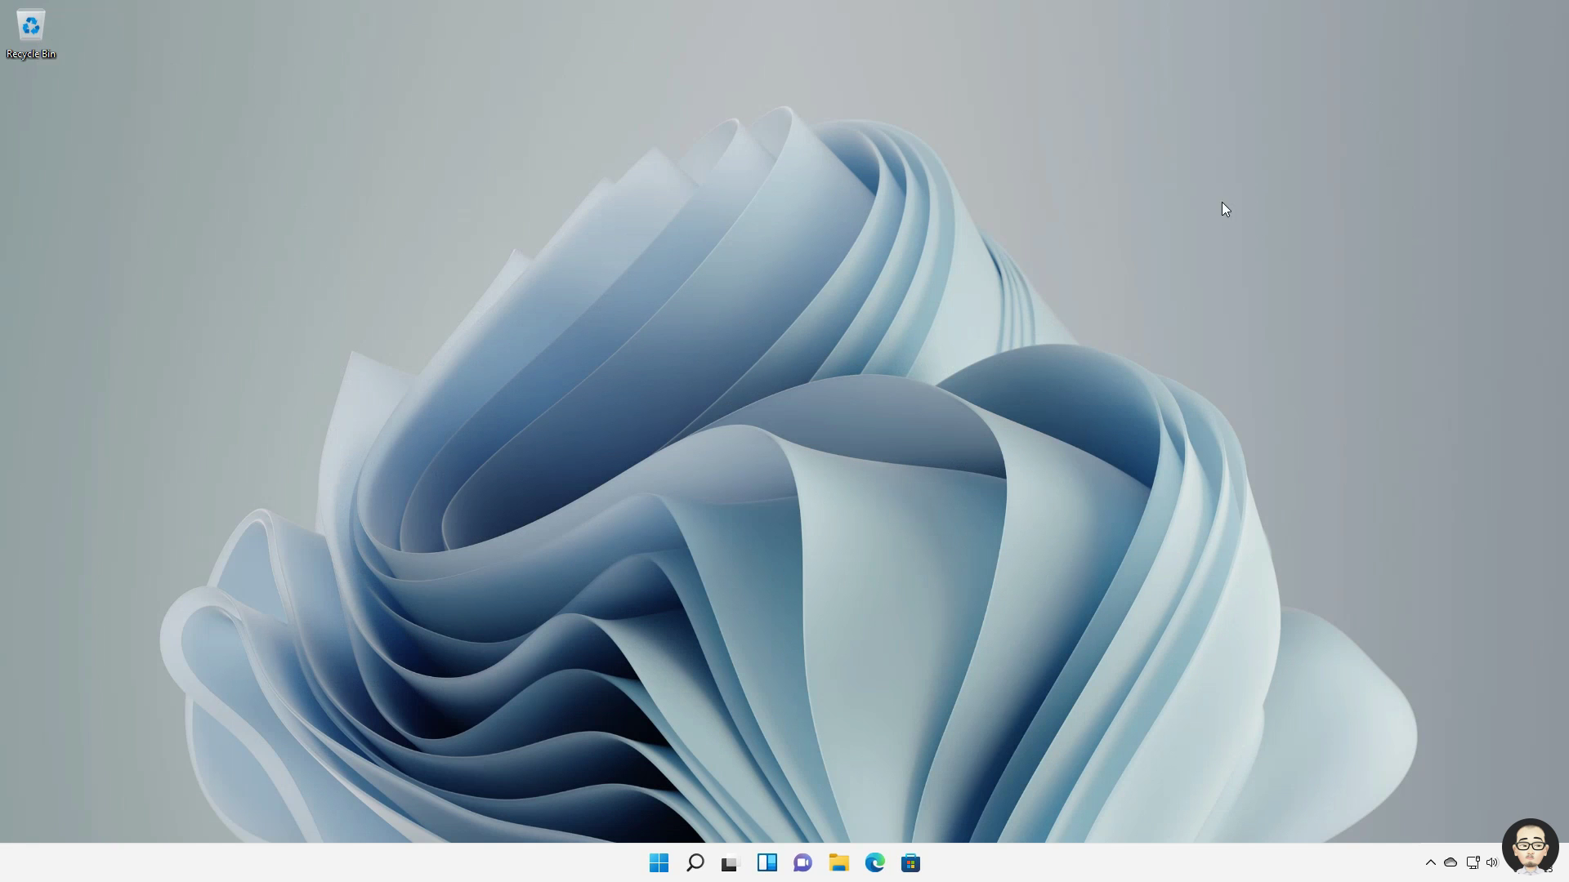
- In maximized File Explorer, go to Local Disk (C:) > Windows and select SoftwareDistribution
left_click(839, 863)
left_click(1194, 179)
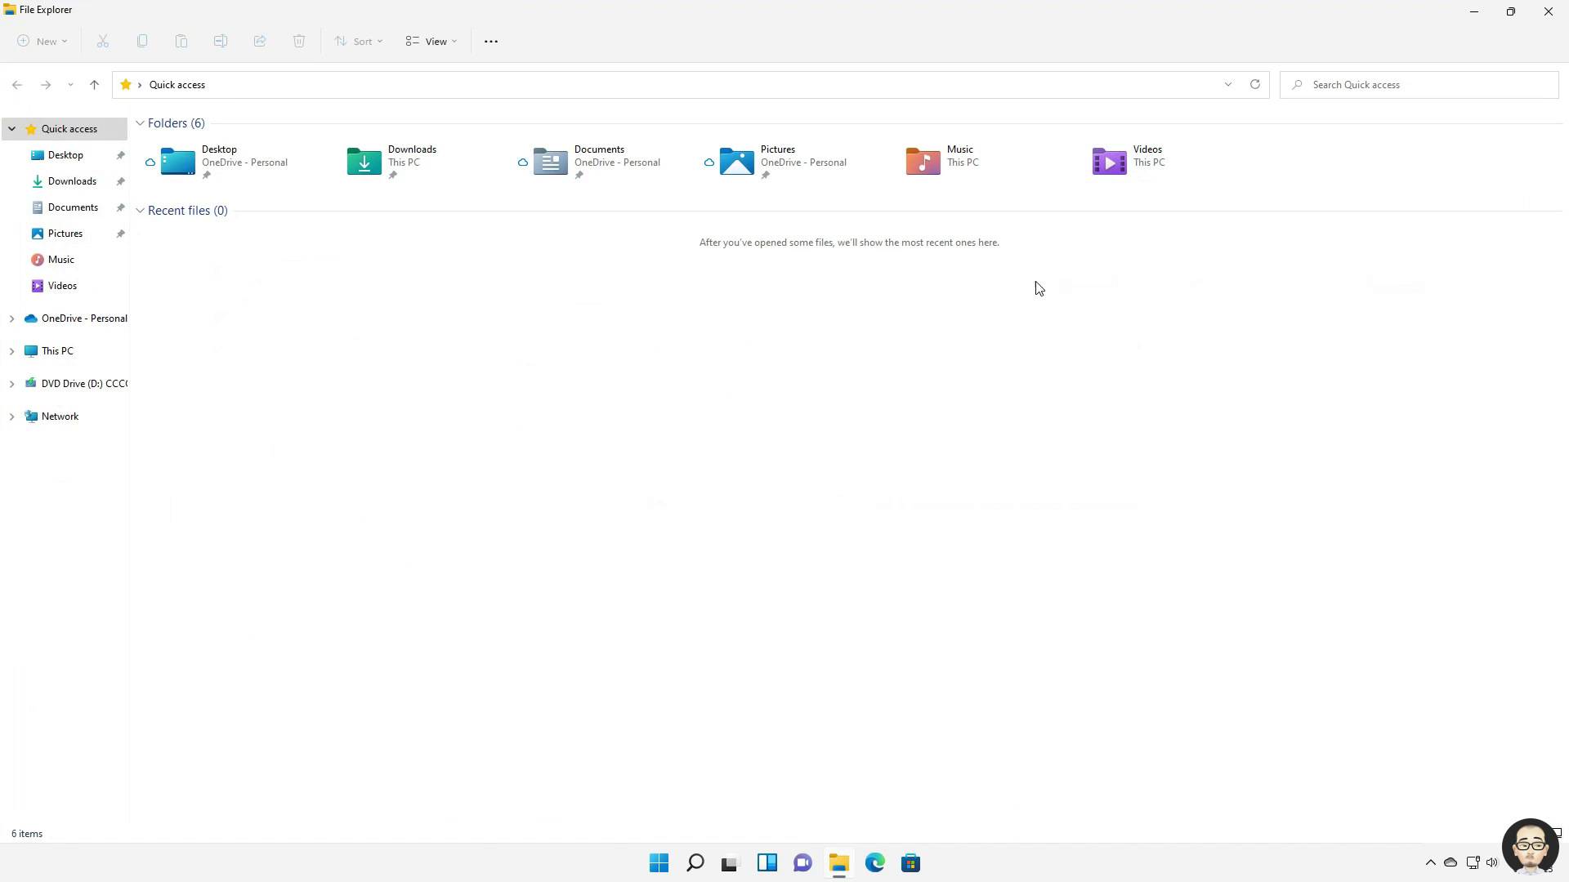
left_click(13, 352)
left_click(72, 533)
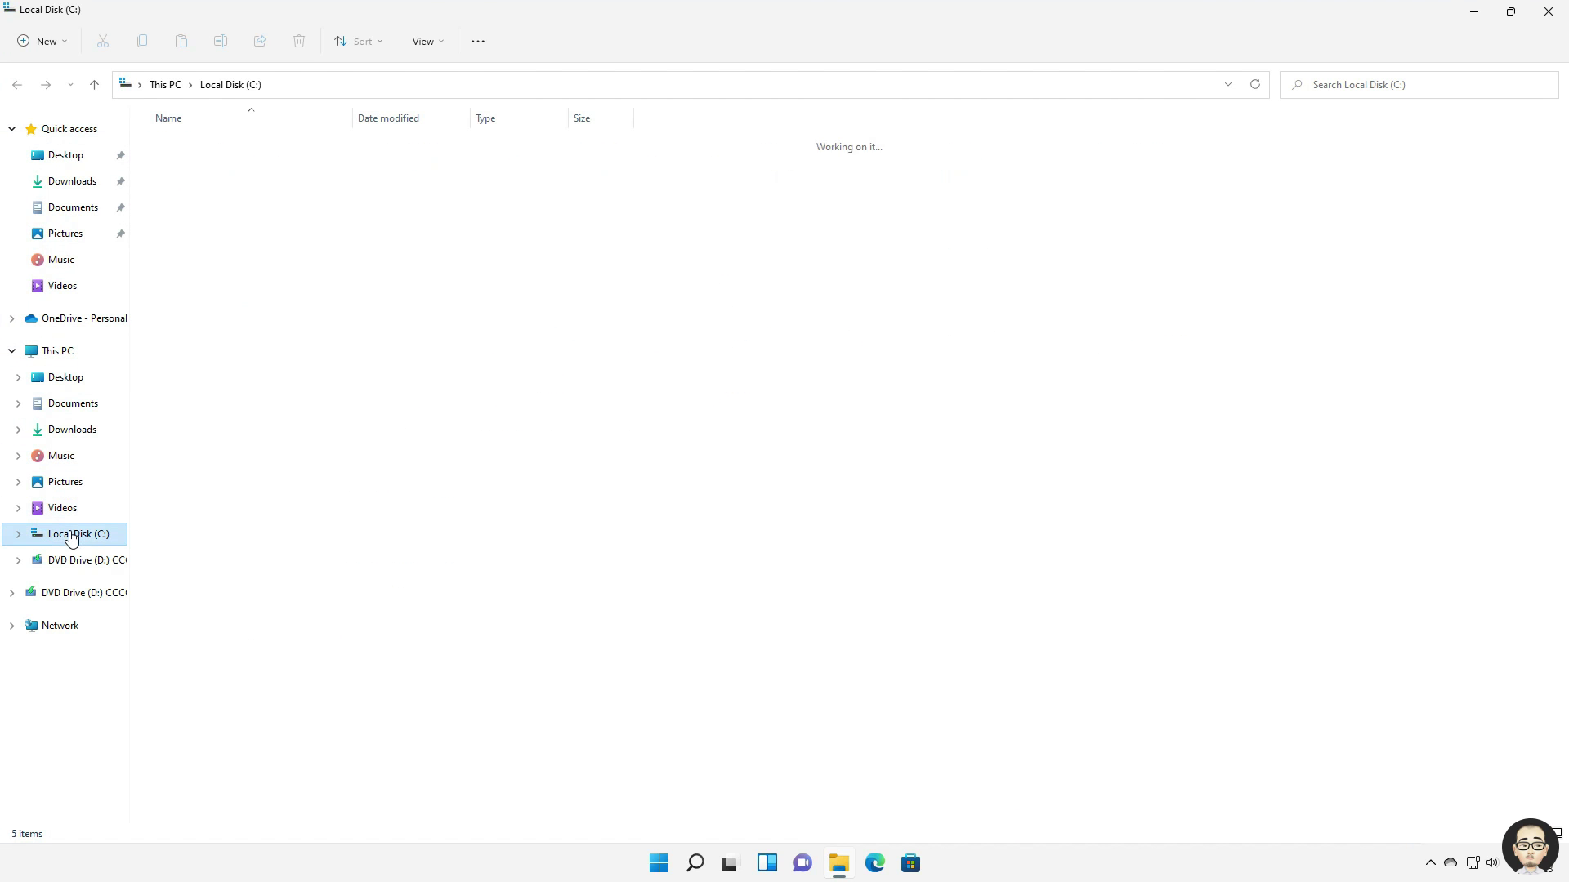
left_click(197, 246)
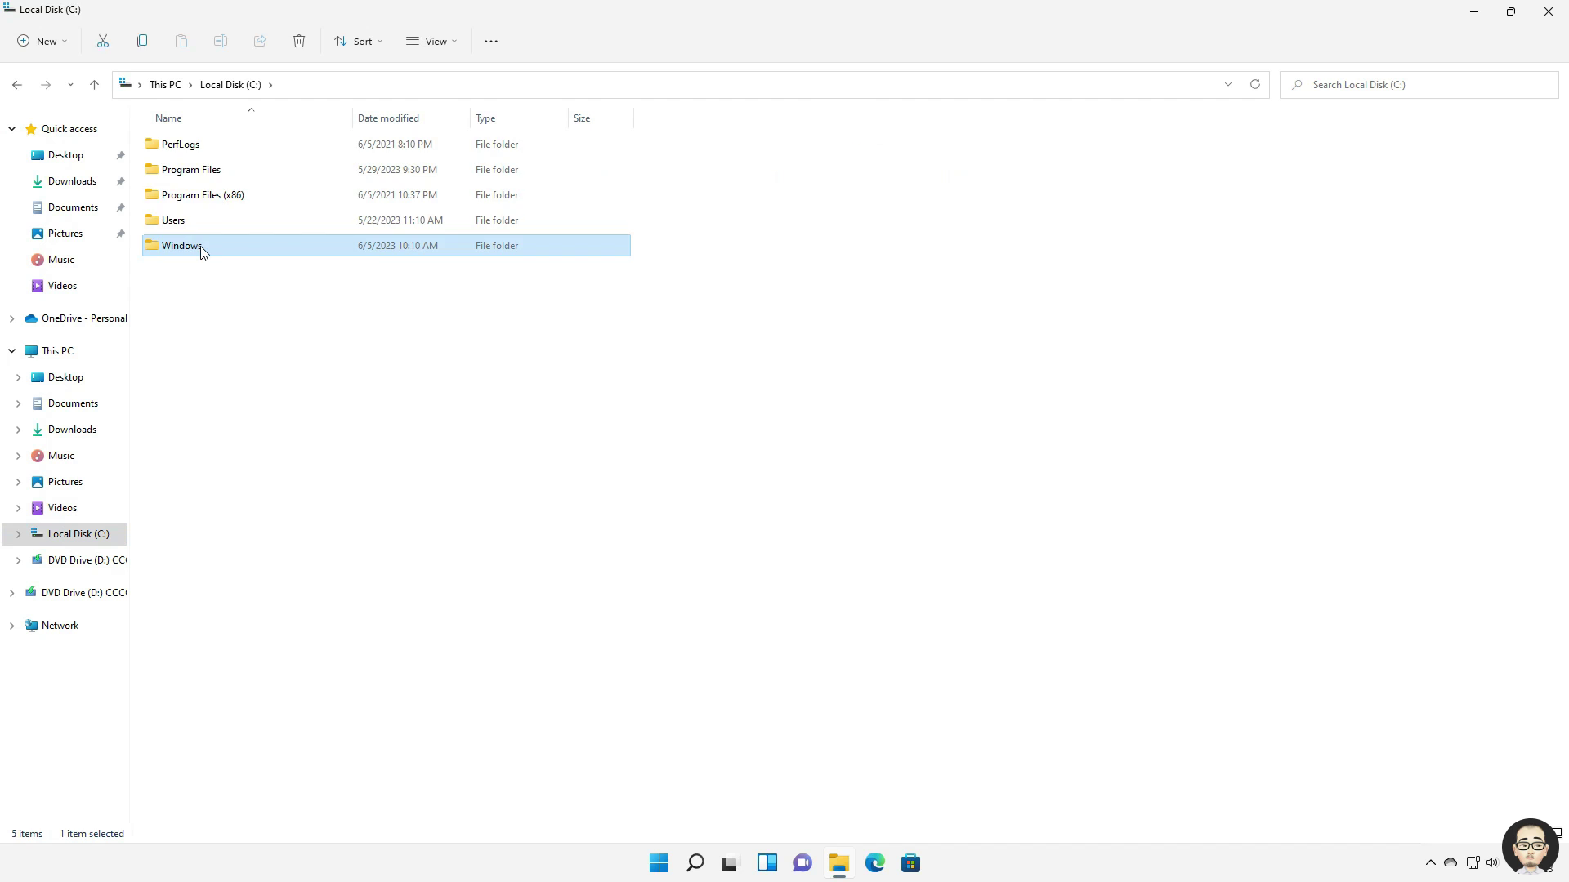
double_click(202, 251)
key("s")
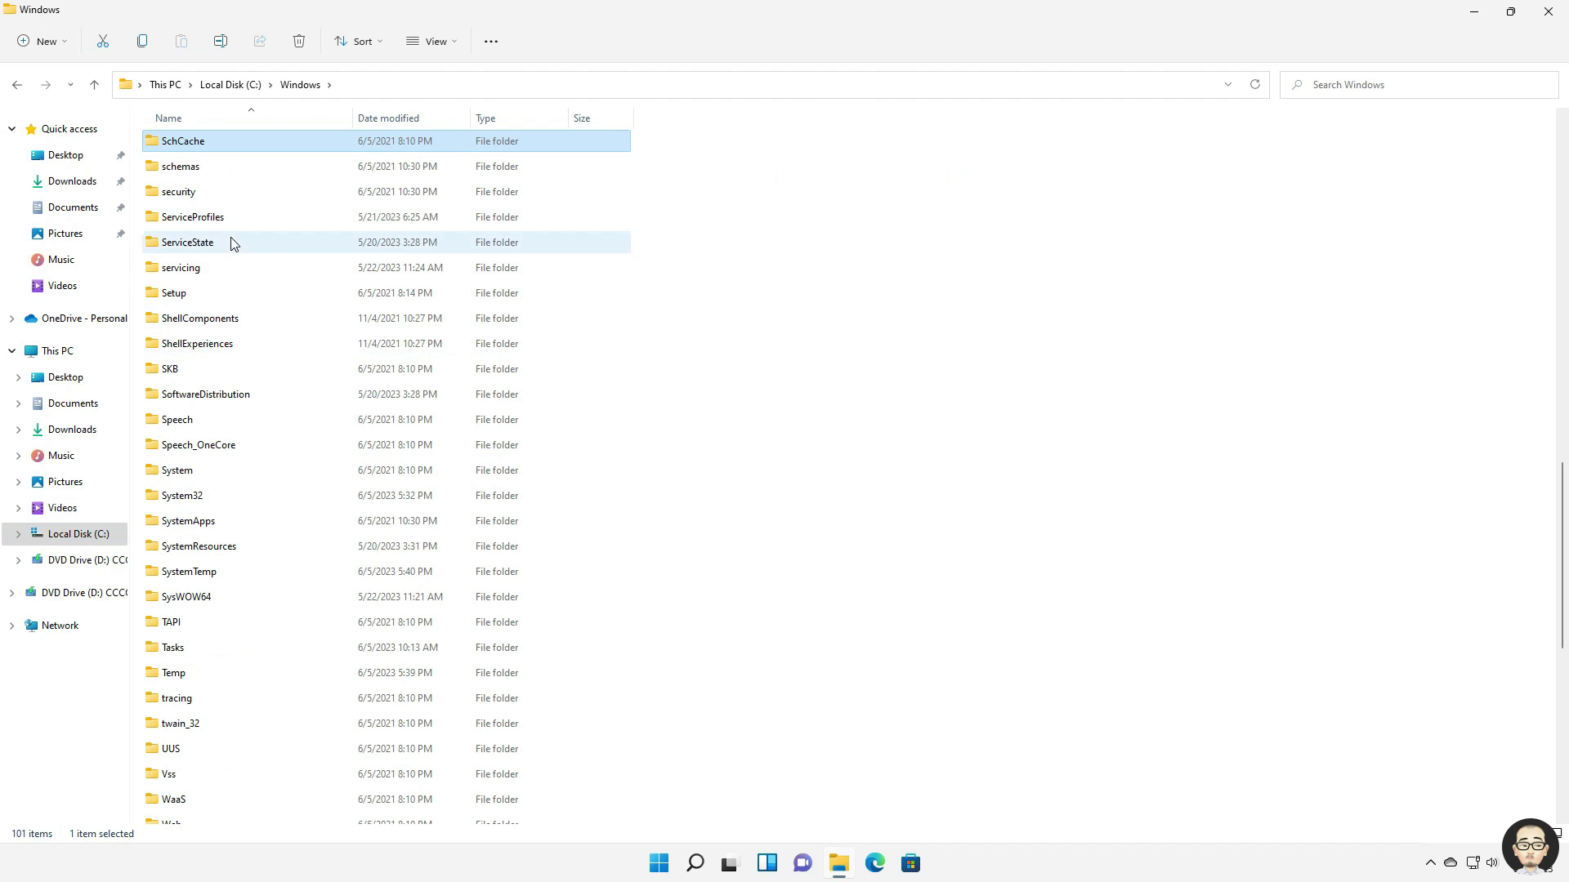
left_click(222, 401)
- Open SoftwareDistribution, select all five items and delete them
double_click(222, 403)
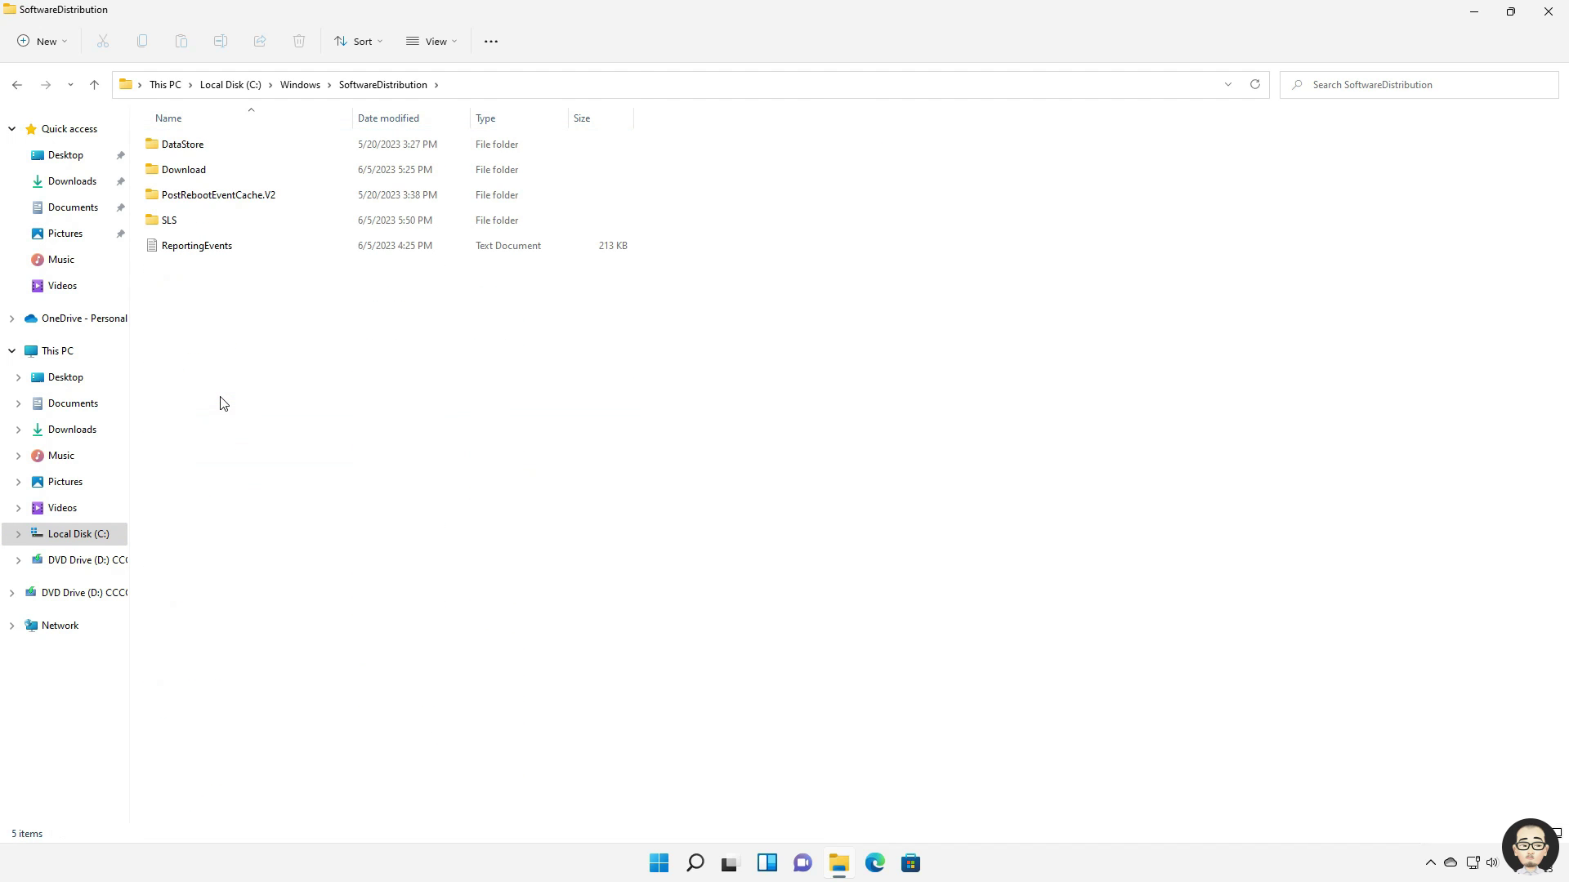
key("ctrl+a")
left_click_drag(228, 329, 173, 245)
key("ctrl+a")
key("Delete")
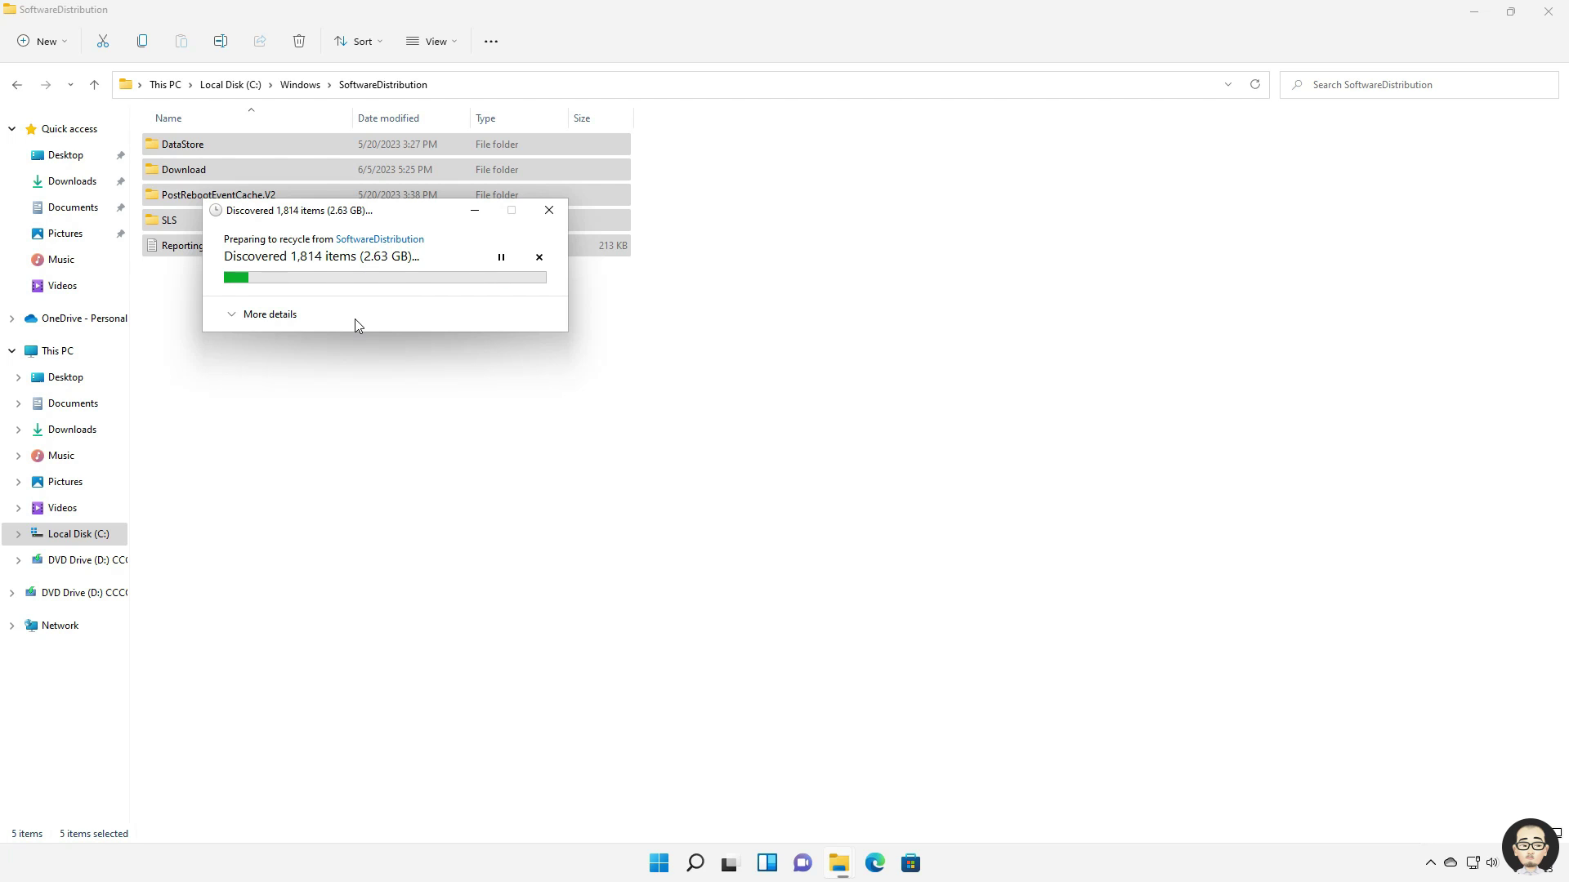
- Skip the in-use Download folder and close File Explorer
left_click(424, 386)
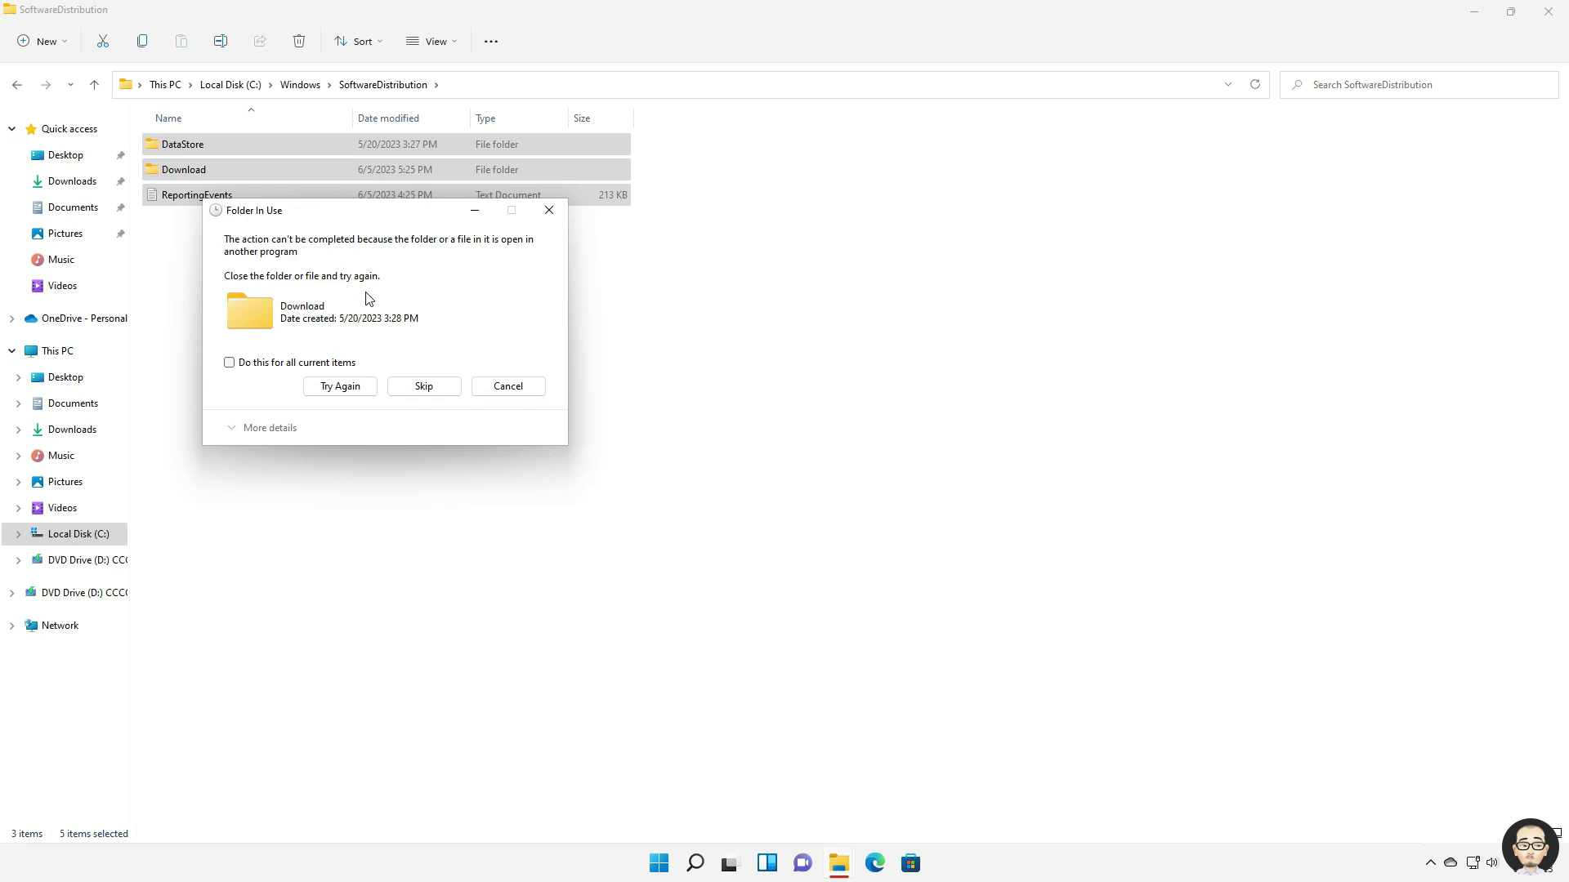
left_click(423, 387)
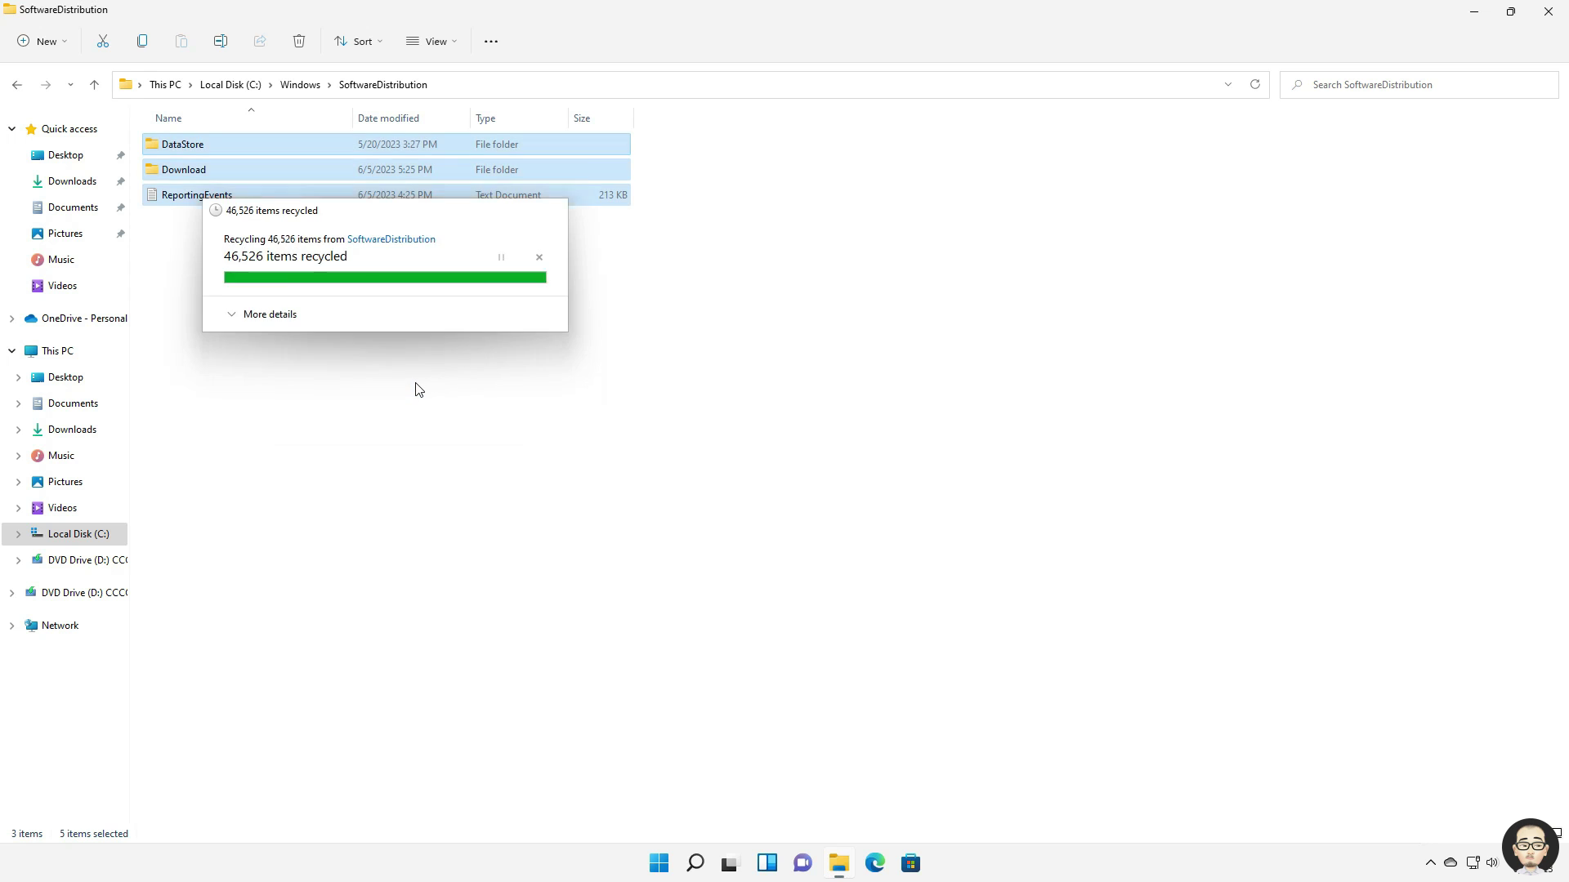
left_click(1546, 14)
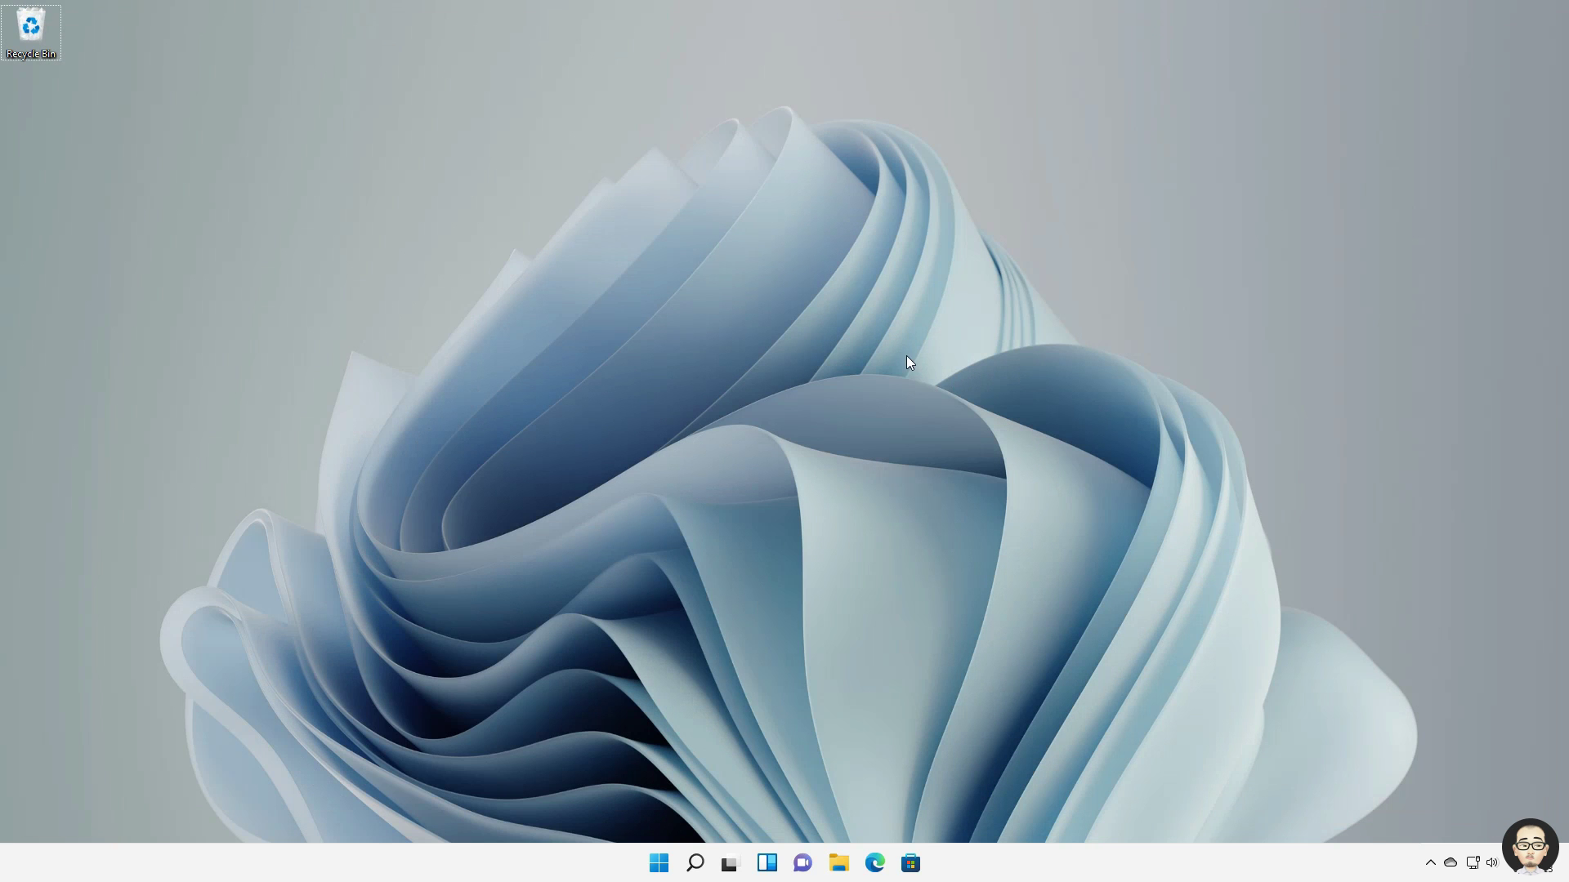
left_click(657, 862)
- Open Settings from Search and retry the update check on the Windows Update page
left_click(695, 864)
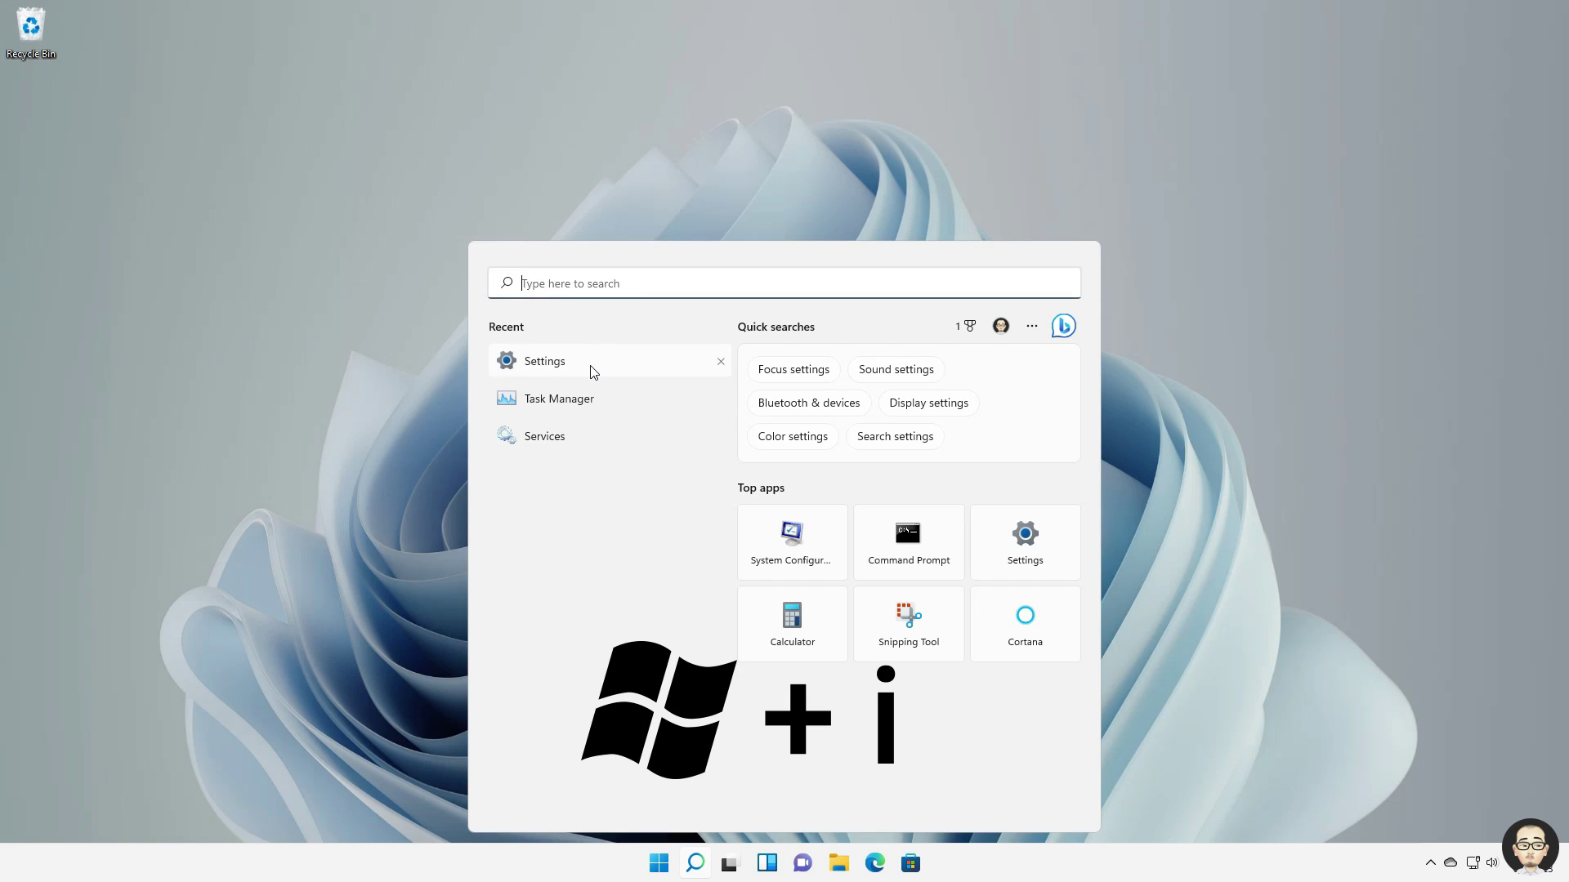
left_click(585, 372)
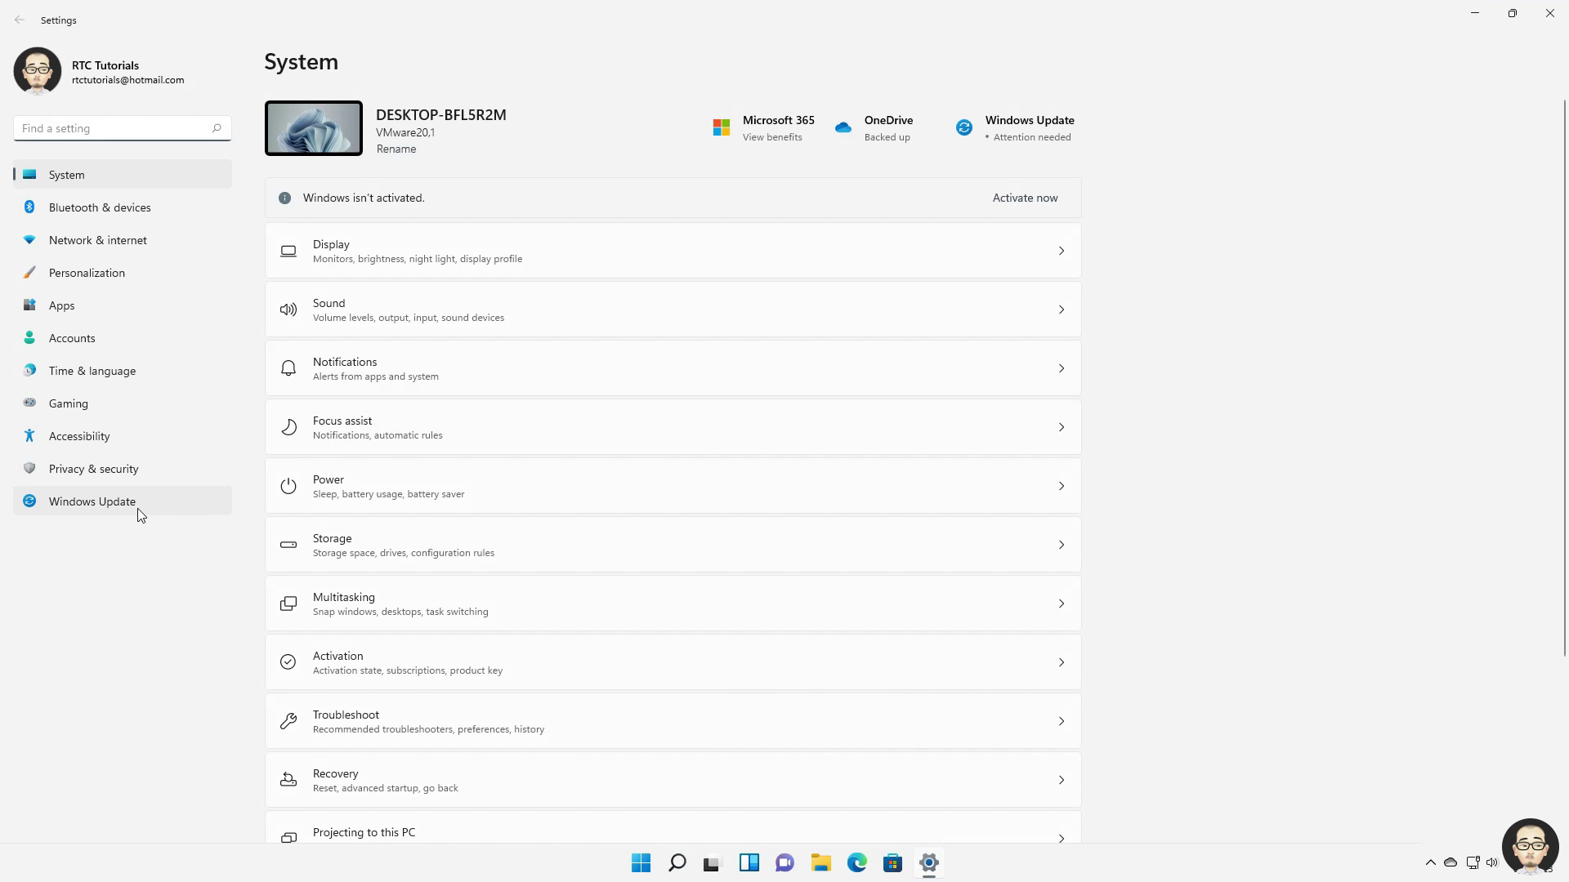
left_click(121, 504)
left_click(1049, 143)
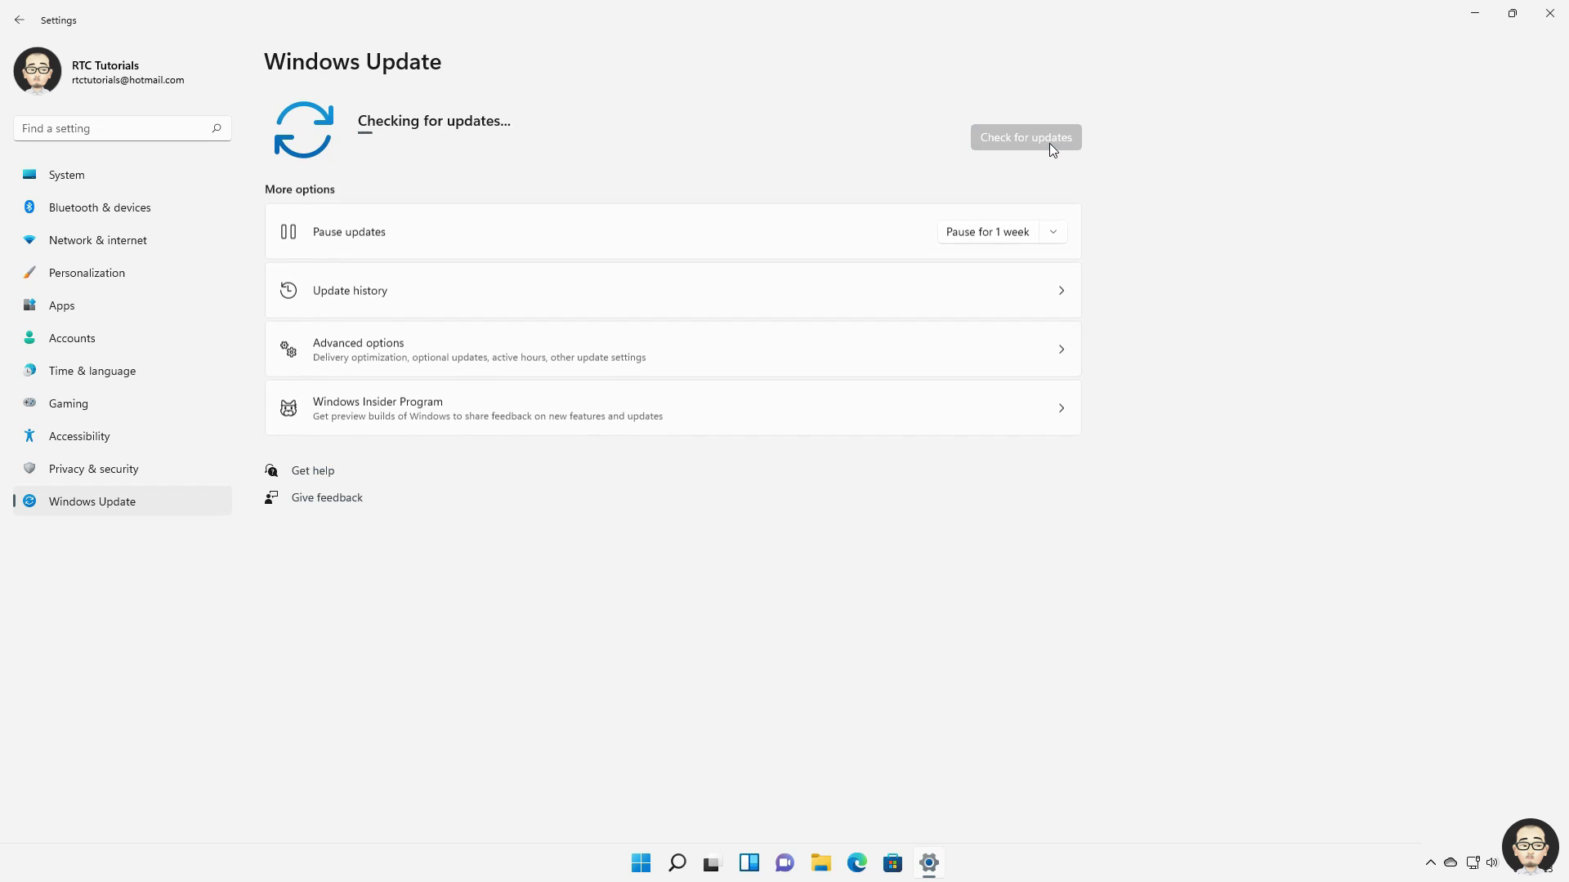